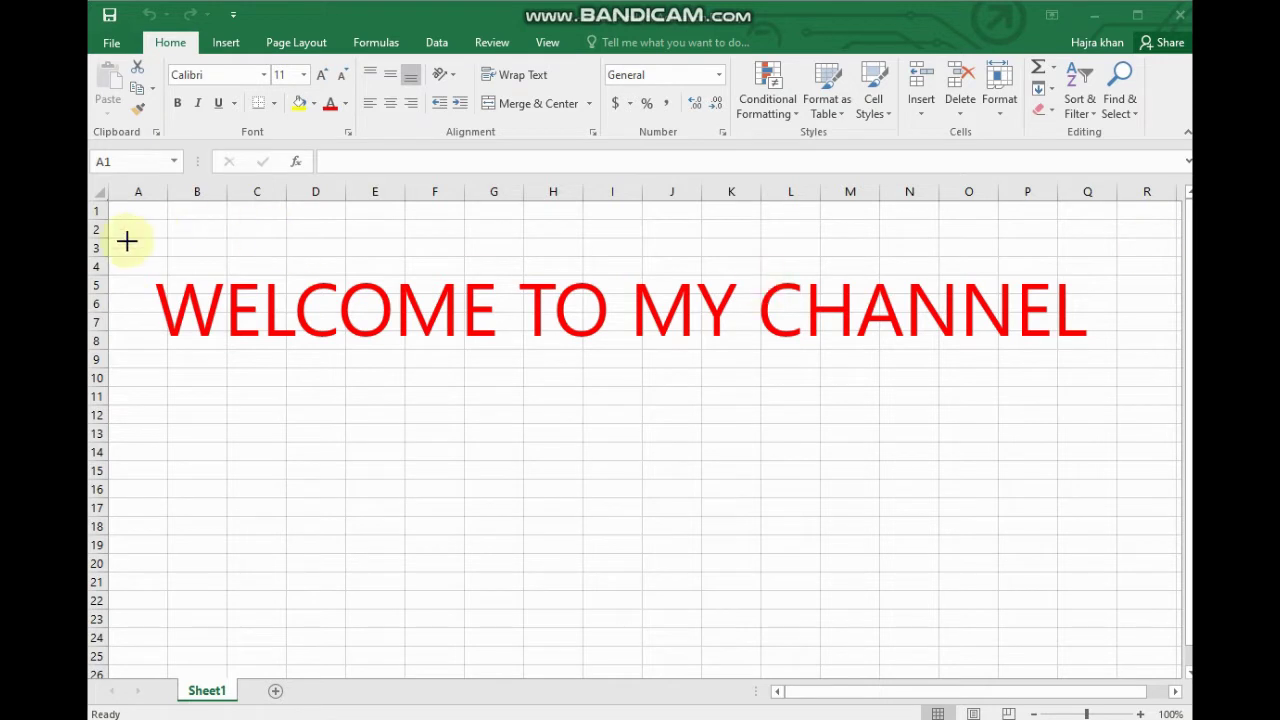
# After checking the Word questionnaire, enter the heading GENDER in cell A1.
pyautogui.hotkey('alt', 'Tab')
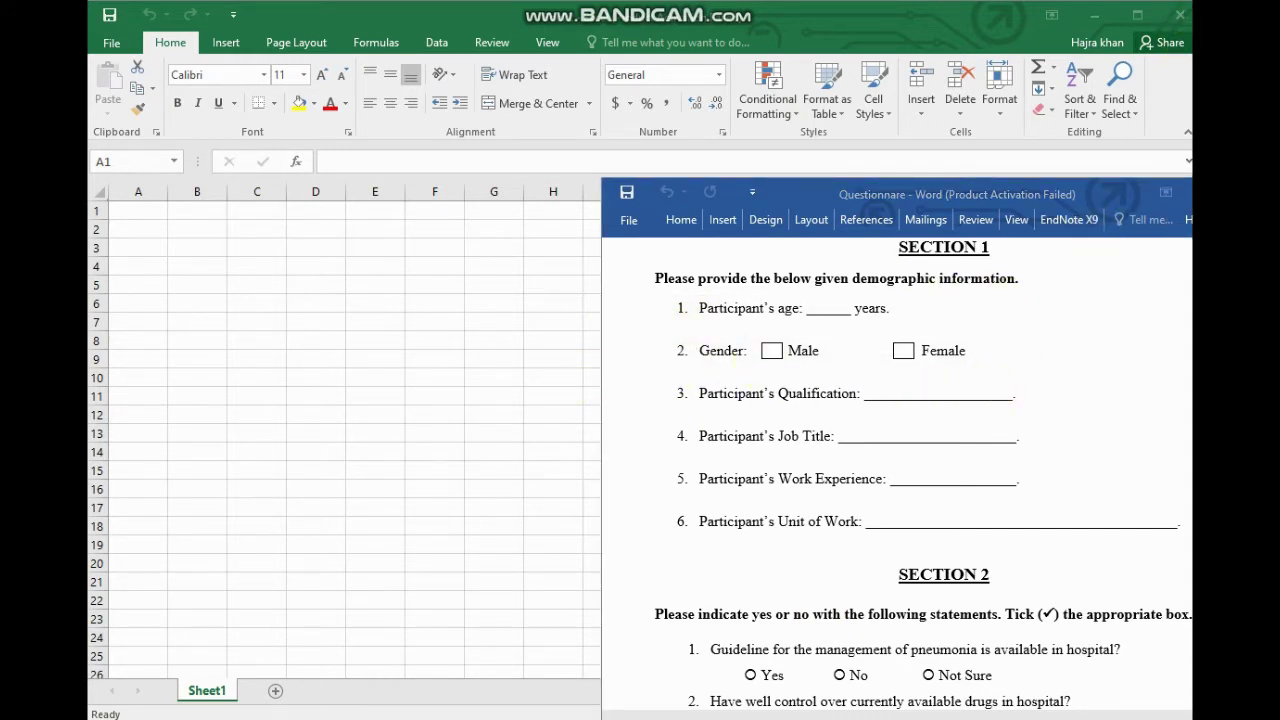
pyautogui.click(142, 209)
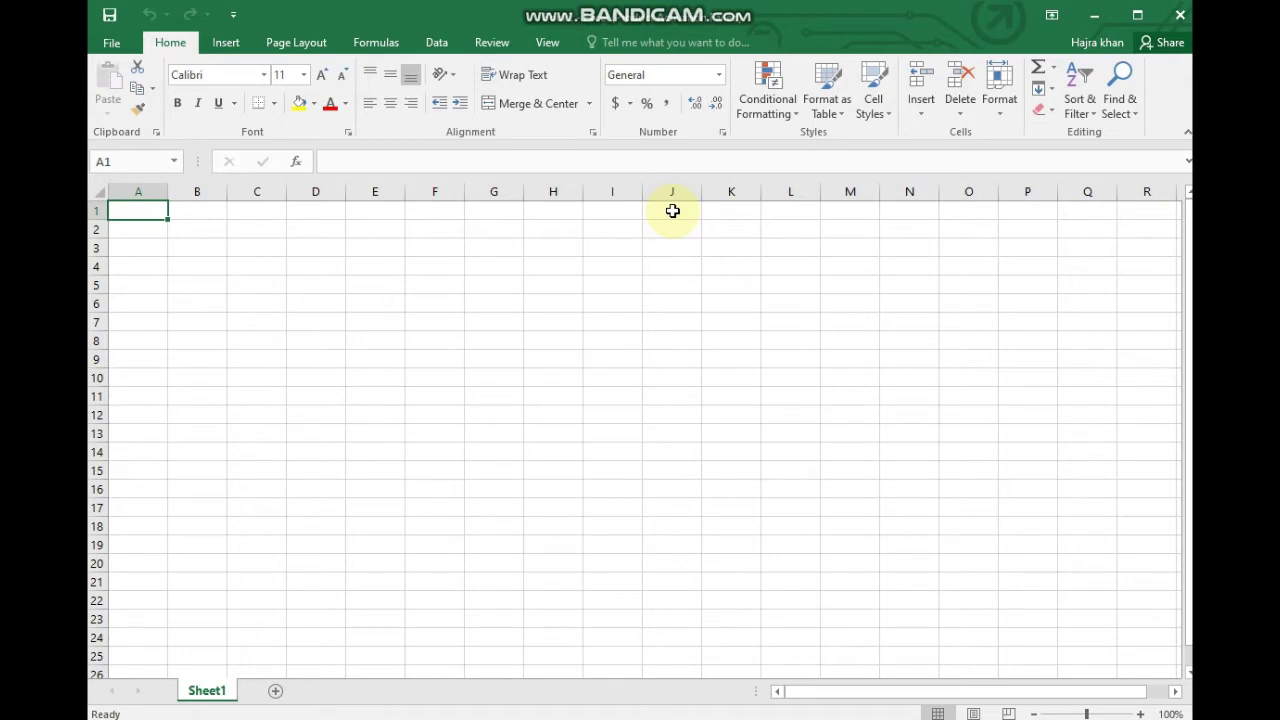
pyautogui.write('g')
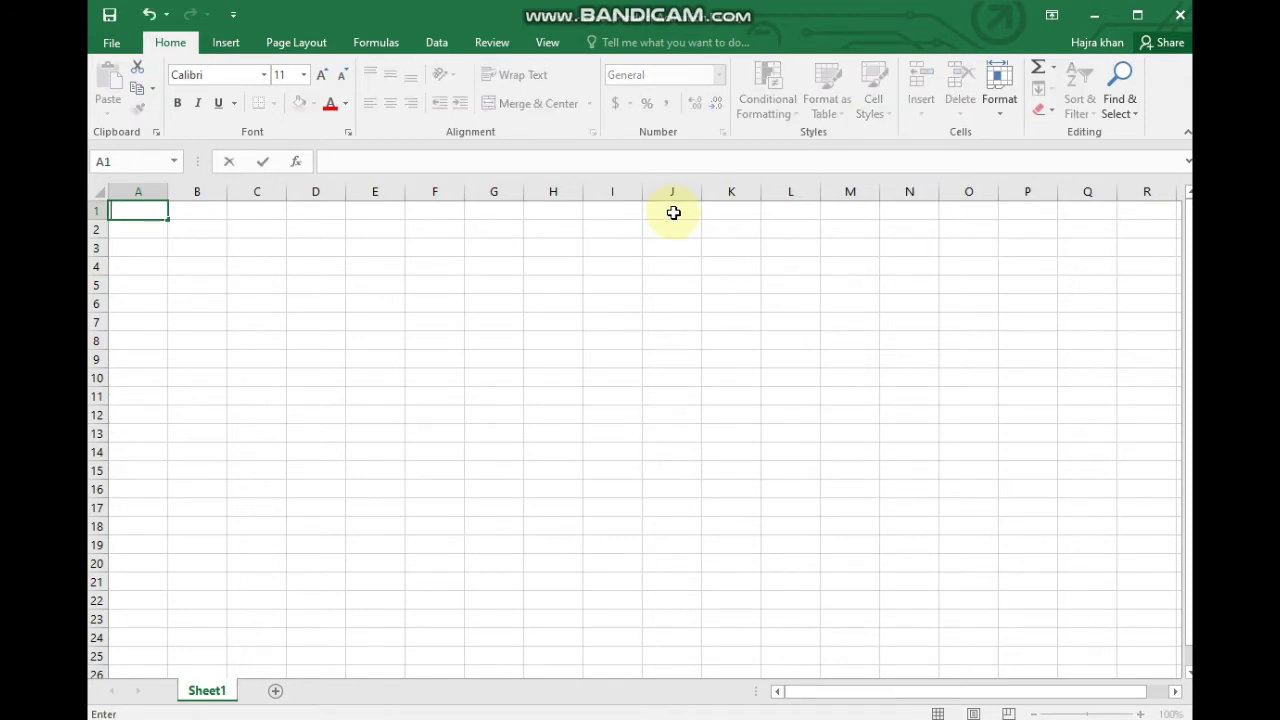
pyautogui.write('GE')
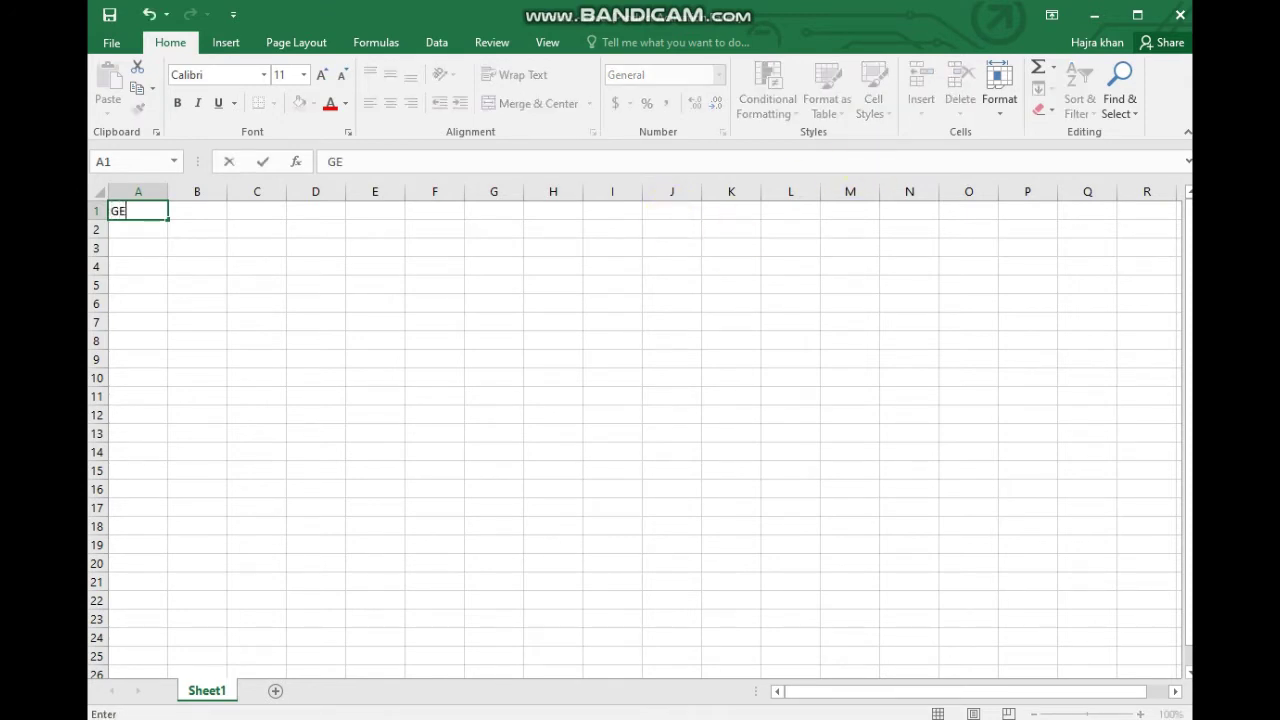
pyautogui.write('NDER')
pyautogui.click(143, 226)
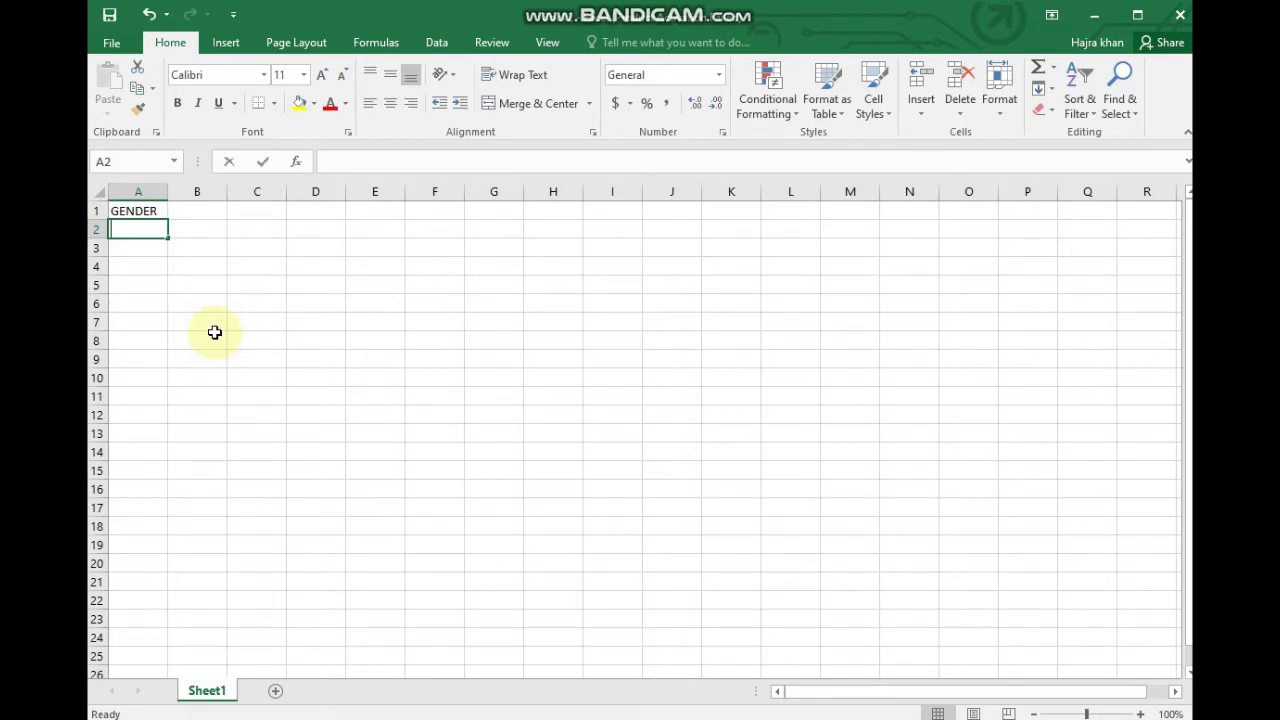
# Enter responses M, F, M, F, M, M, M, F, M, F, M, F, M, M down A2:A15.
pyautogui.write('M')
pyautogui.press('Return')
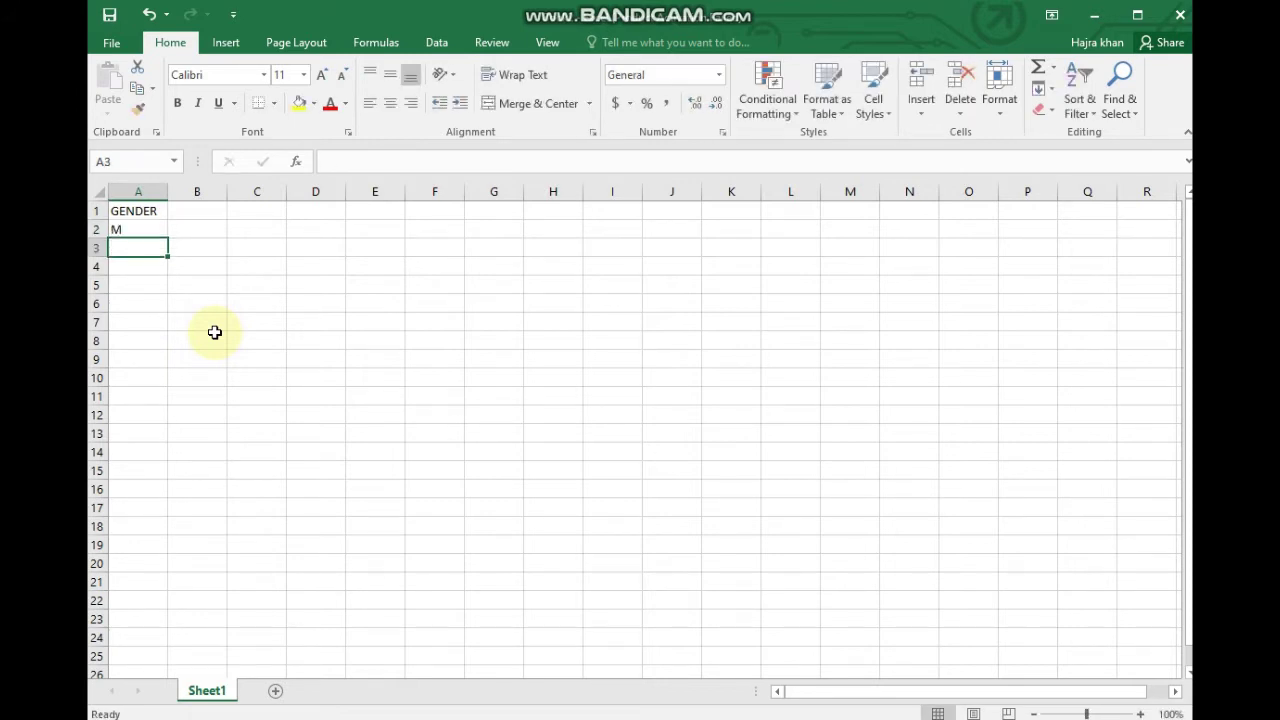
pyautogui.write('F')
pyautogui.press('Return')
pyautogui.write('M')
pyautogui.press('Return')
pyautogui.write('F')
pyautogui.press('Return')
pyautogui.write('M')
pyautogui.press('Return')
pyautogui.write('M')
pyautogui.press('Return')
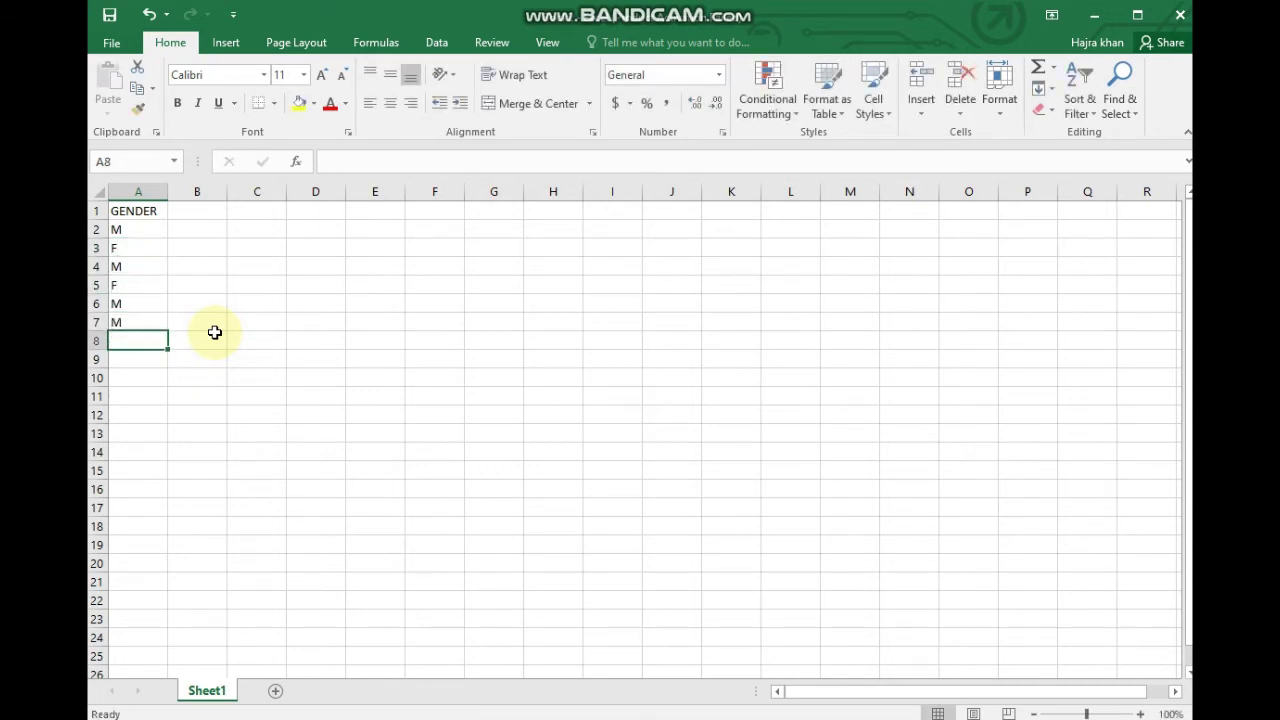
pyautogui.write('M')
pyautogui.press('Return')
pyautogui.write('F')
pyautogui.press('Return')
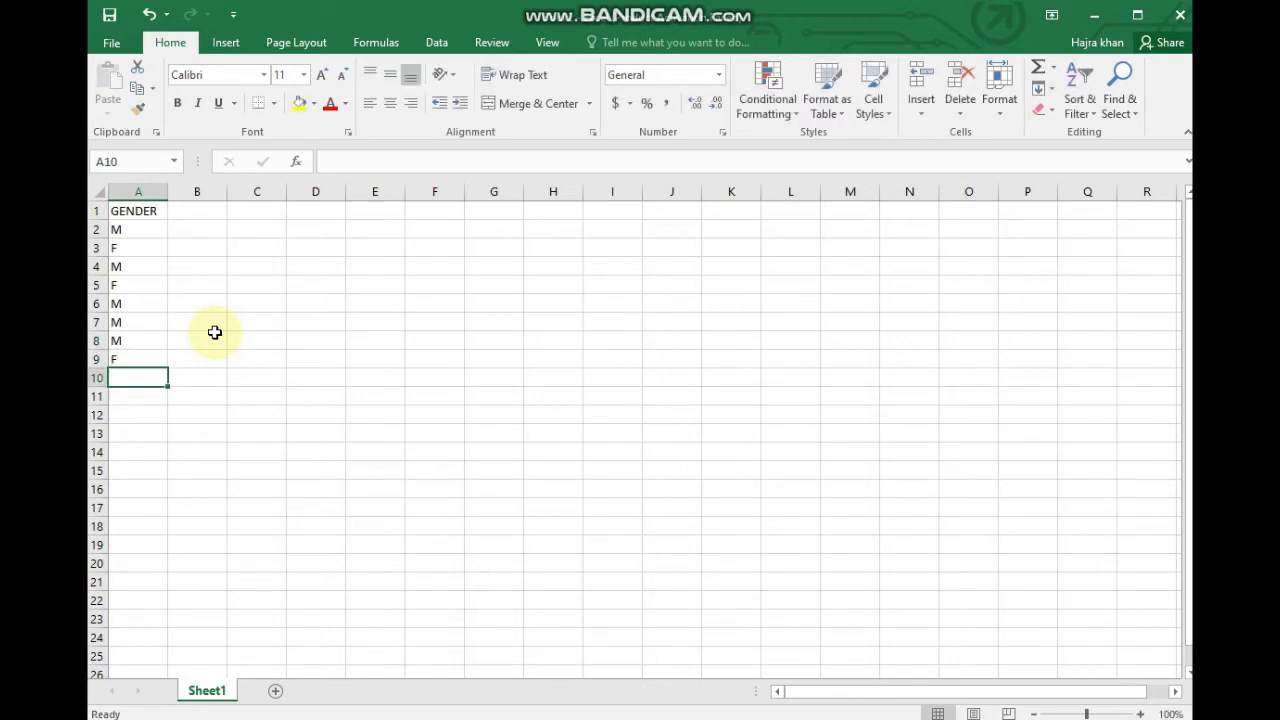
pyautogui.write('M')
pyautogui.press('Return')
pyautogui.write('F')
pyautogui.press('Return')
pyautogui.write('M')
pyautogui.press('Return')
pyautogui.write('F')
pyautogui.press('Return')
pyautogui.write('M')
pyautogui.press('Return')
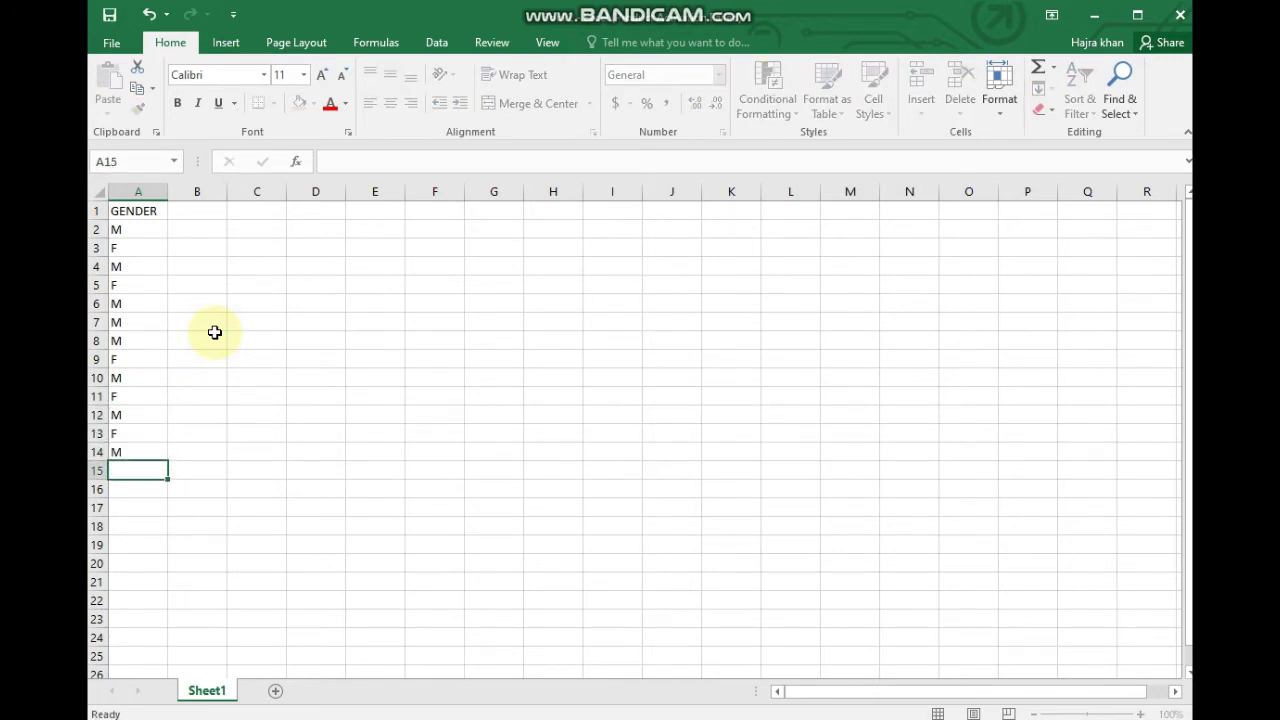
pyautogui.write('M')
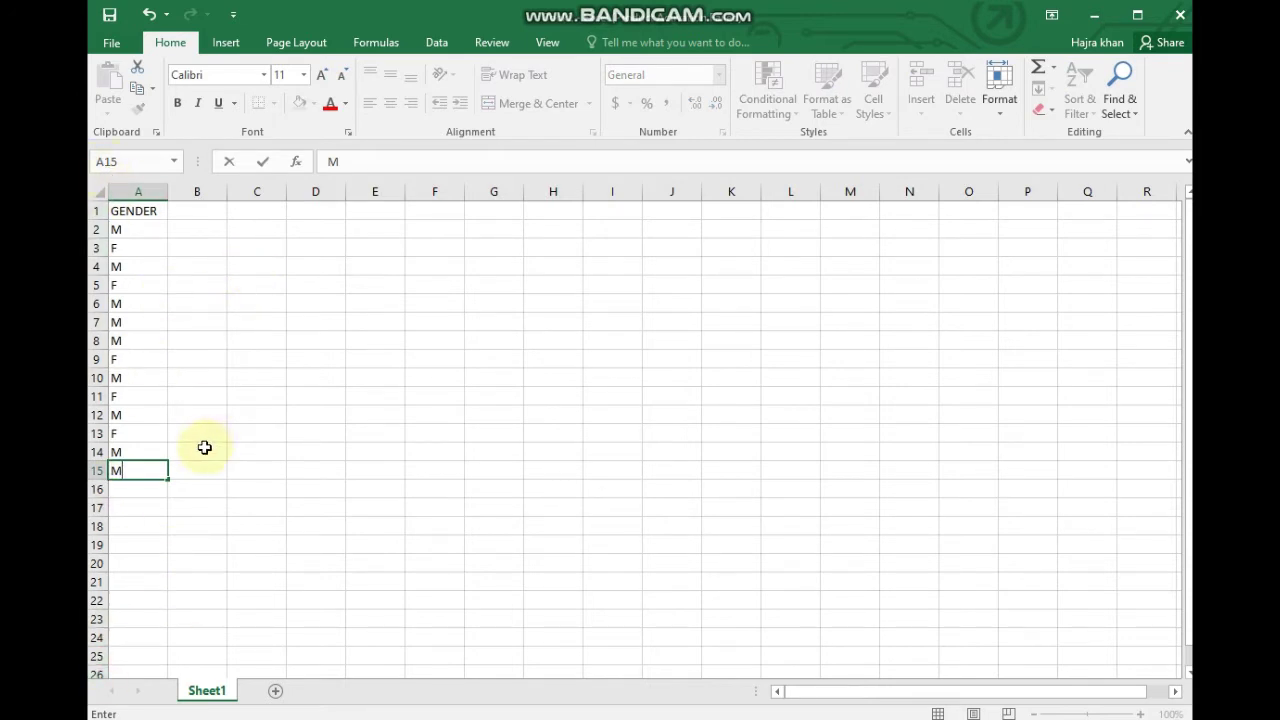
# Sort A2:A15 A to Z so the five F entries sit above the nine M entries.
pyautogui.click(142, 191)
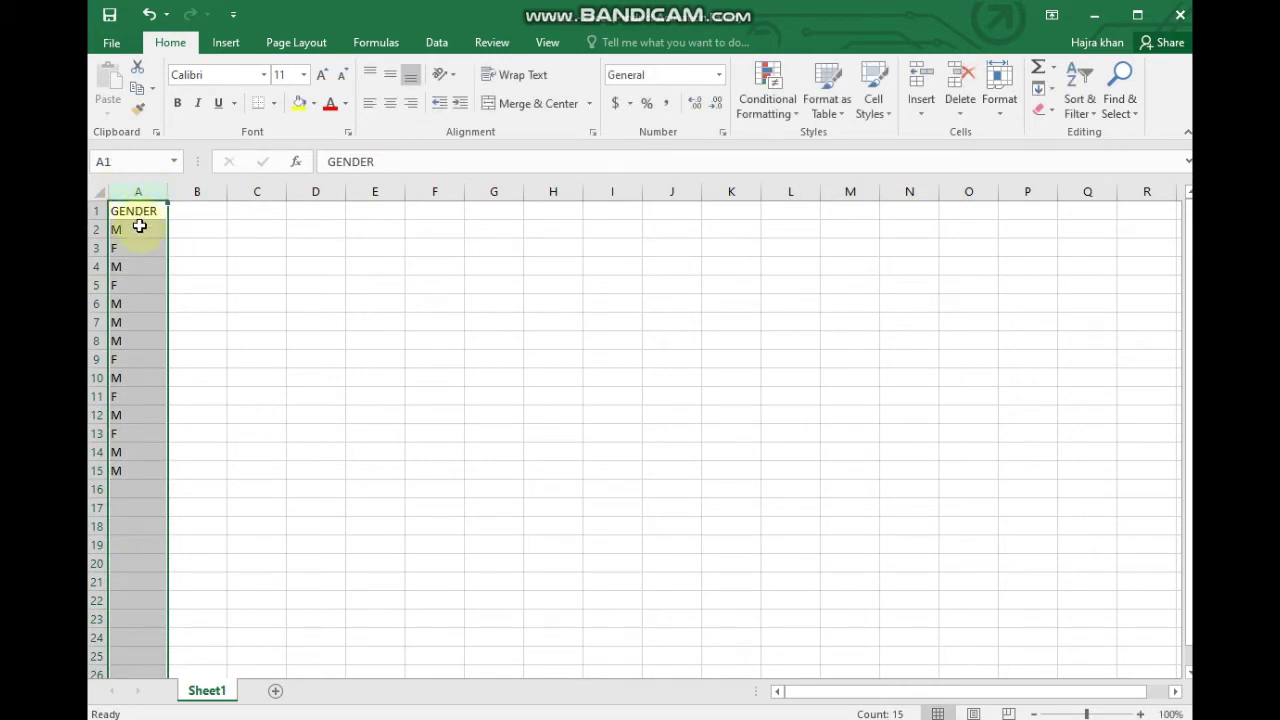
pyautogui.click(139, 227)
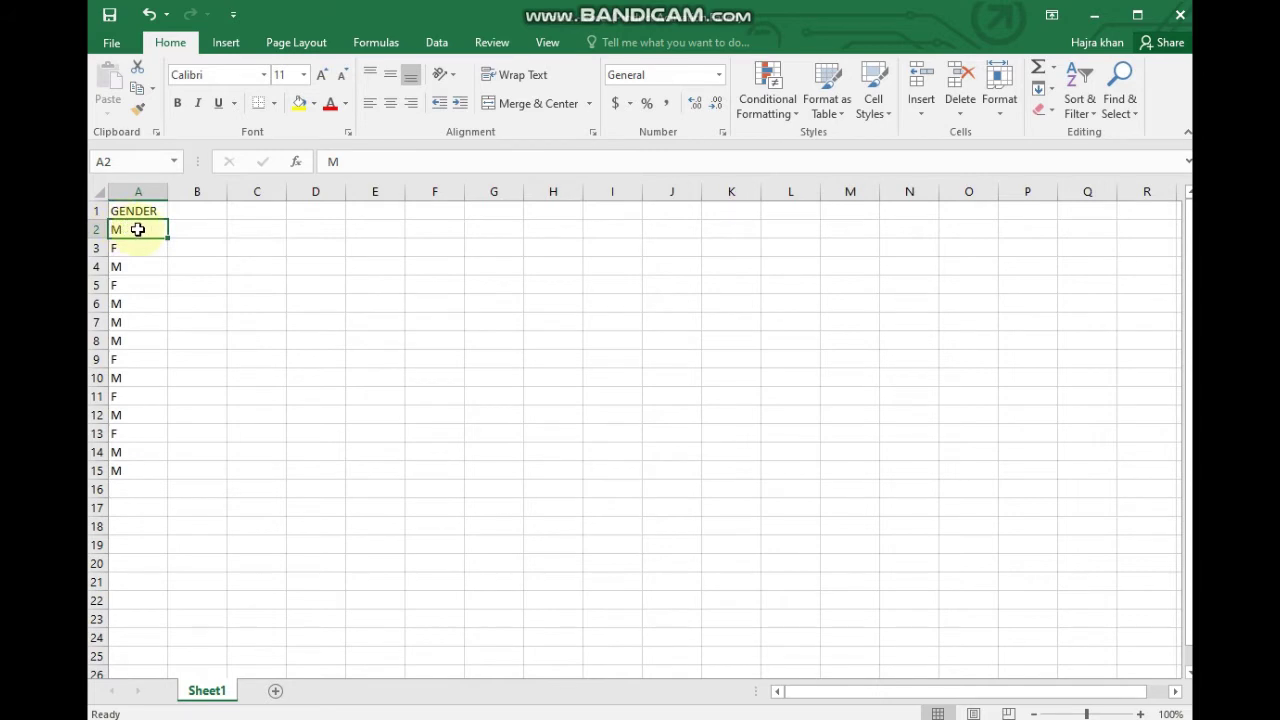
pyautogui.moveTo(124, 222); pyautogui.dragTo(149, 471)
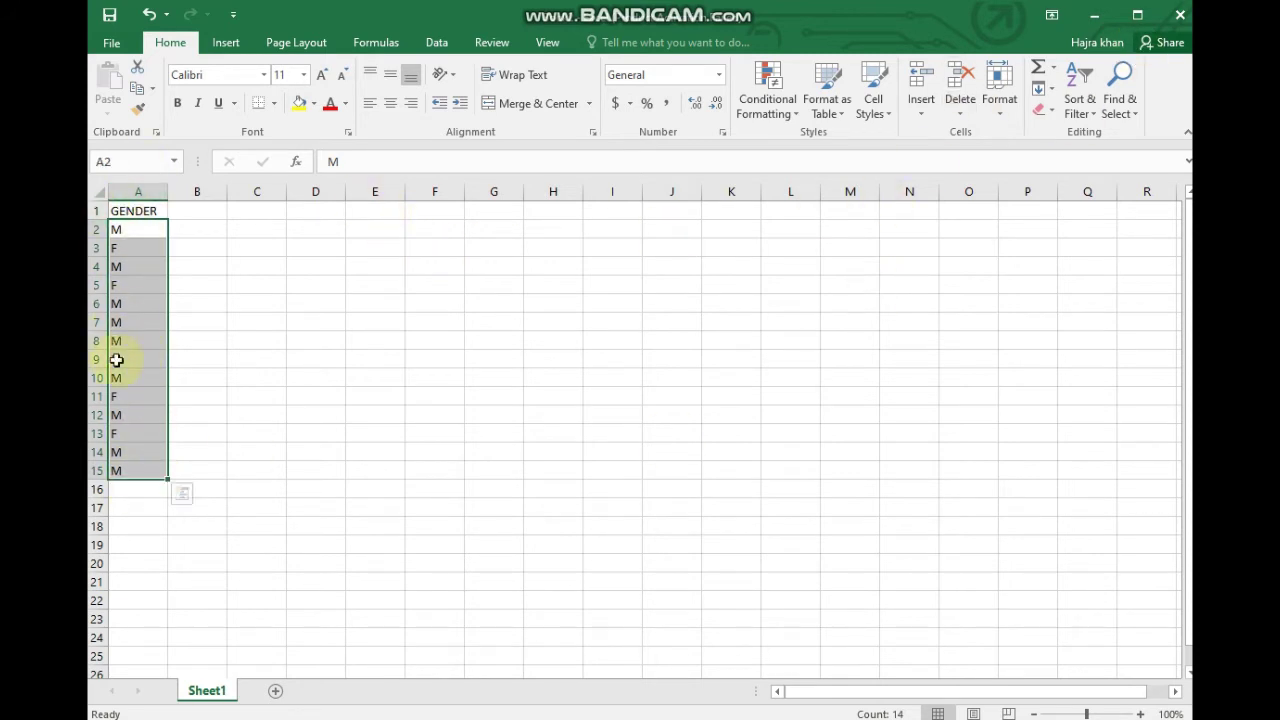
pyautogui.click(1076, 116)
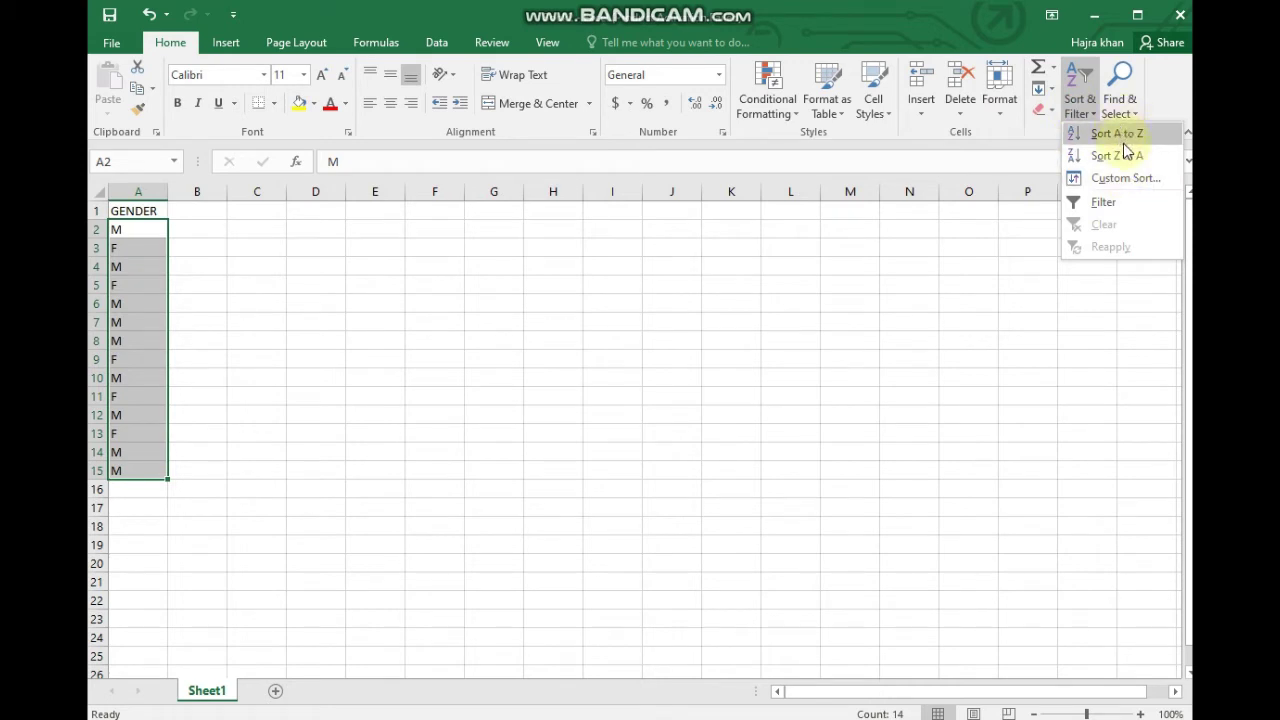
pyautogui.click(1116, 136)
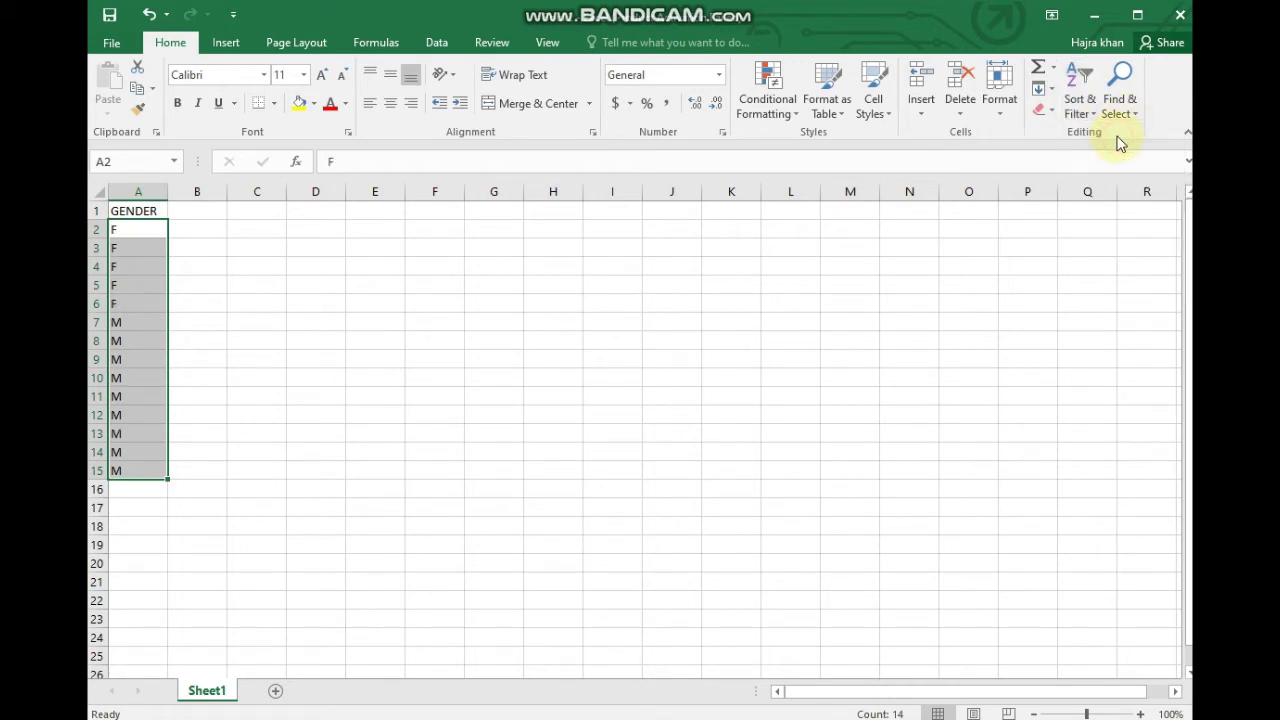
pyautogui.click(129, 211)
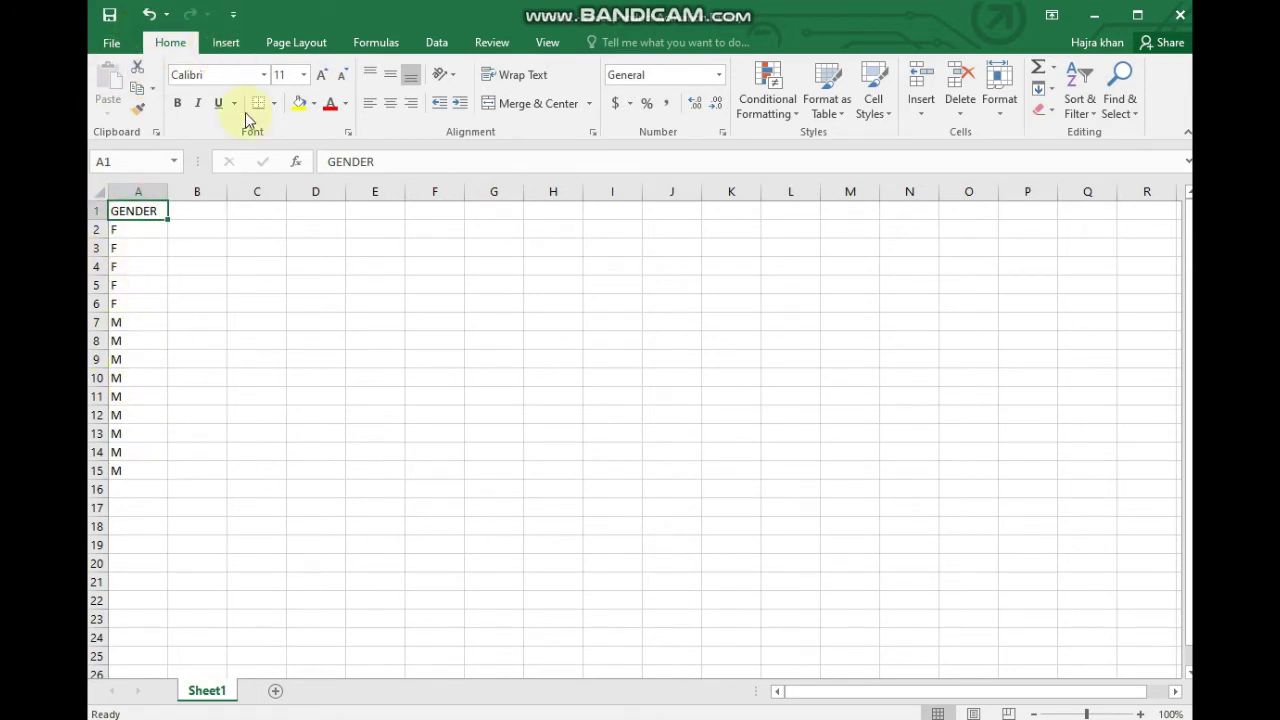
pyautogui.click(225, 224)
# Widen column C and label cell C2 'NO OF. MALE'.
pyautogui.moveTo(225, 224); pyautogui.dragTo(362, 283)
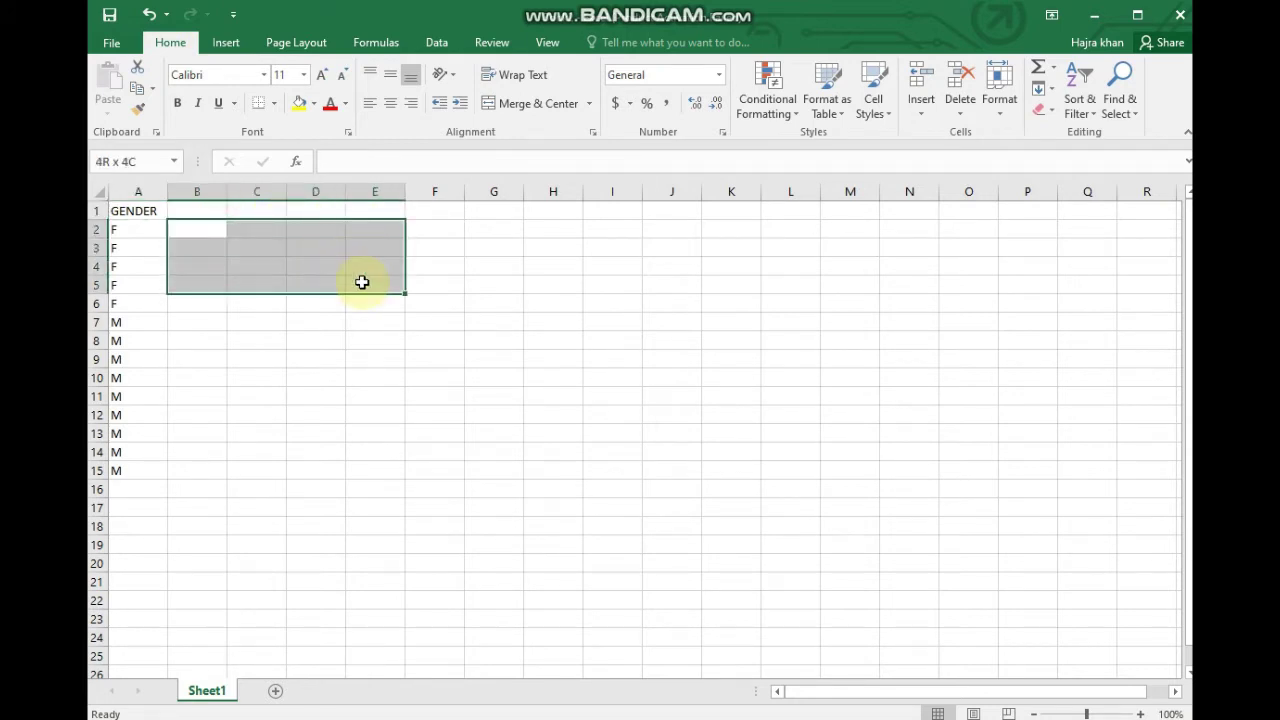
pyautogui.moveTo(254, 237); pyautogui.dragTo(420, 290)
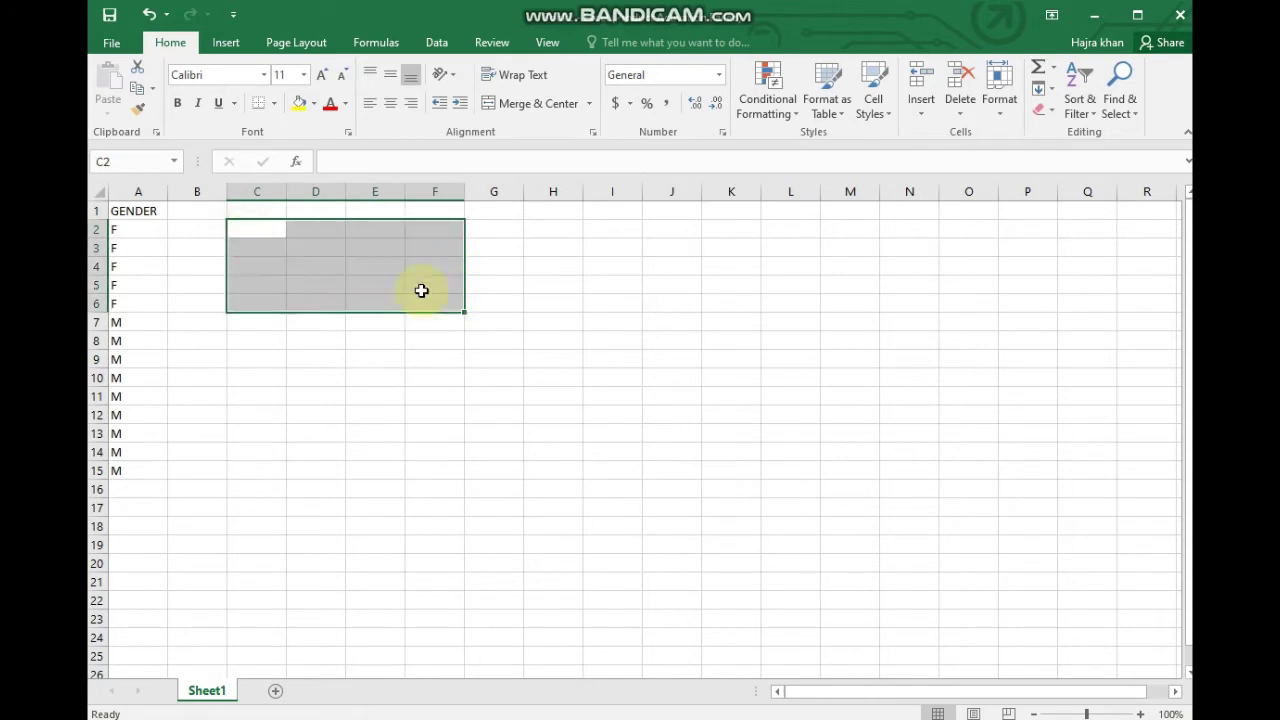
pyautogui.click(267, 226)
pyautogui.moveTo(285, 192); pyautogui.dragTo(388, 193)
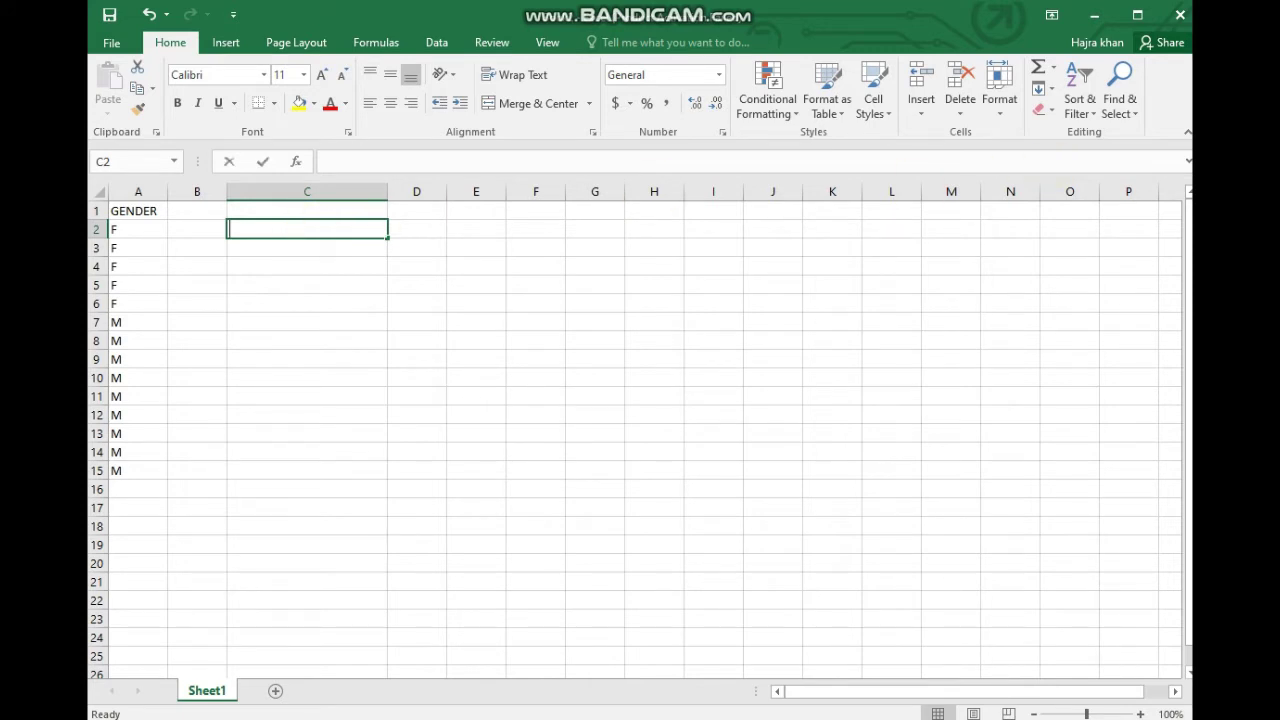
pyautogui.write('MA')
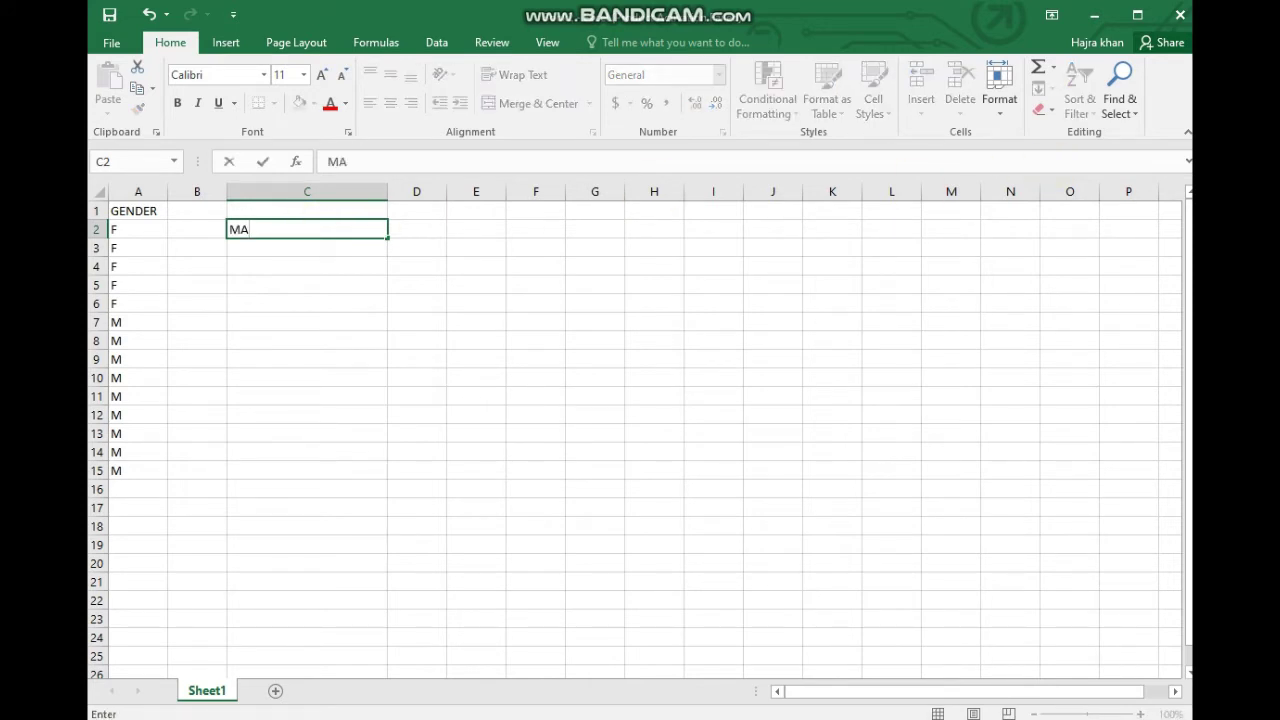
pyautogui.write('LE')
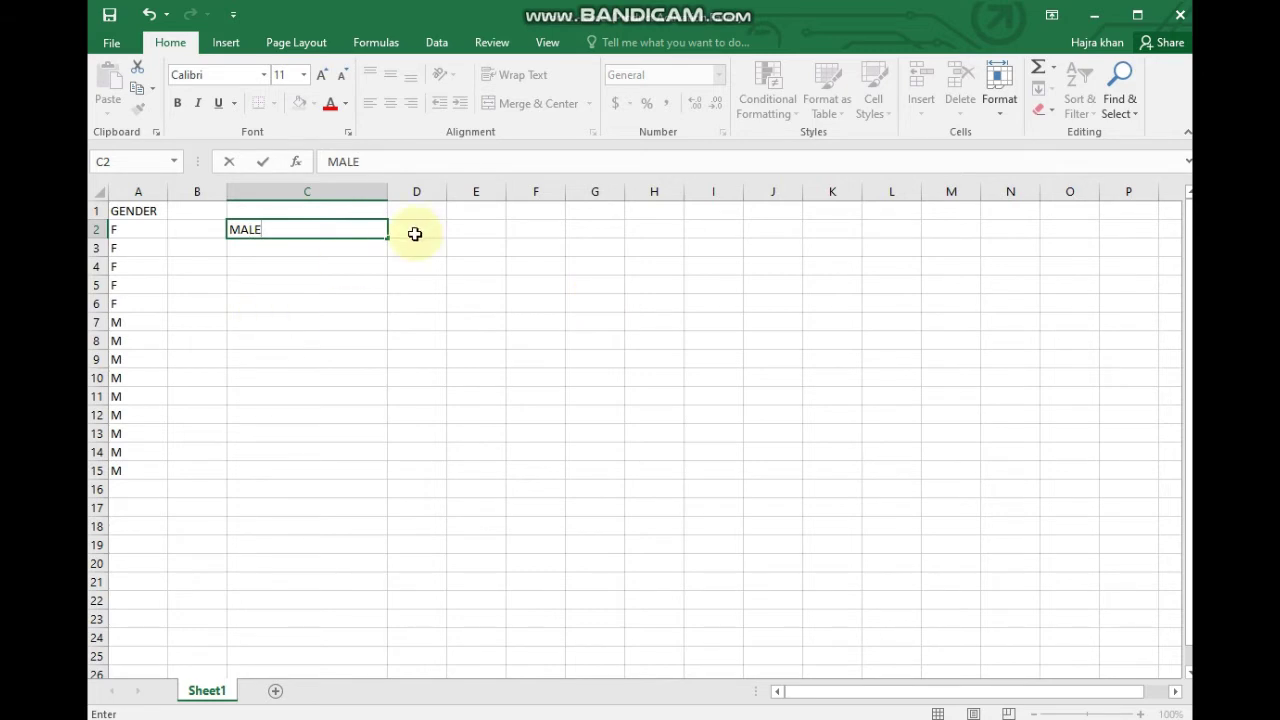
pyautogui.press('Left')
pyautogui.press('Left')
pyautogui.press('Right')
pyautogui.press('Right')
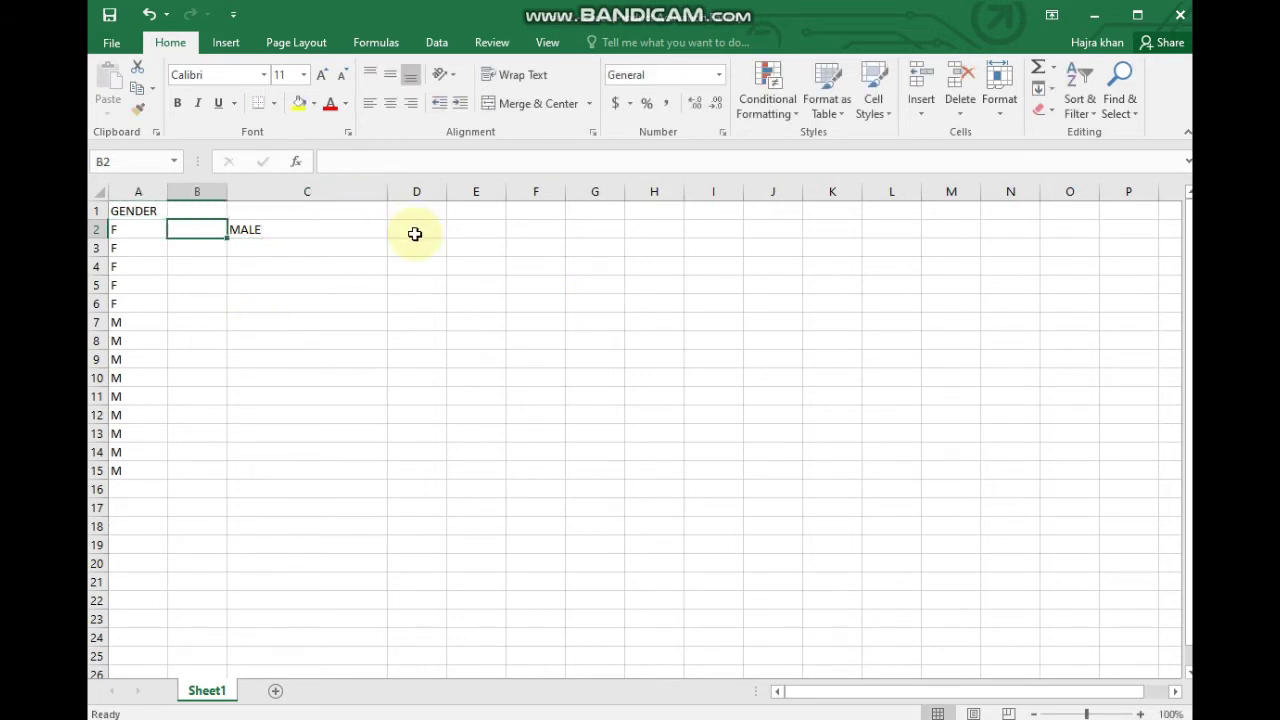
pyautogui.doubleClick(277, 229)
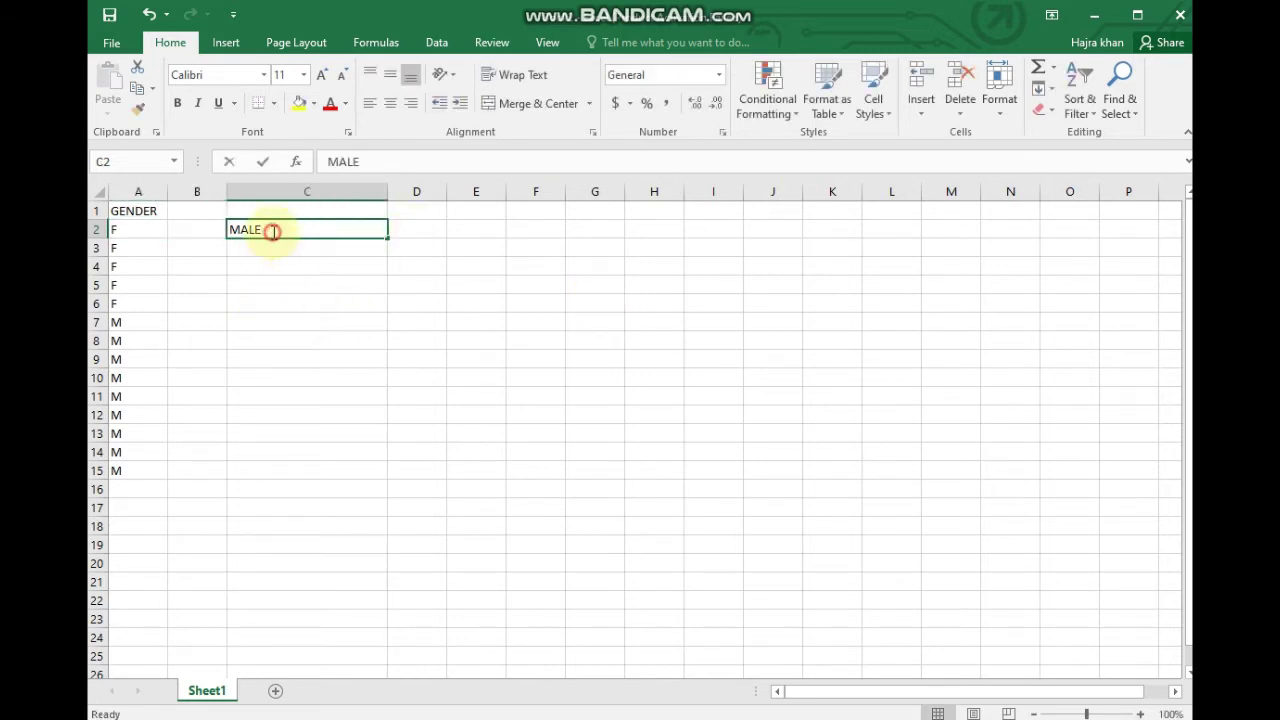
pyautogui.press('Home')
pyautogui.write('N')
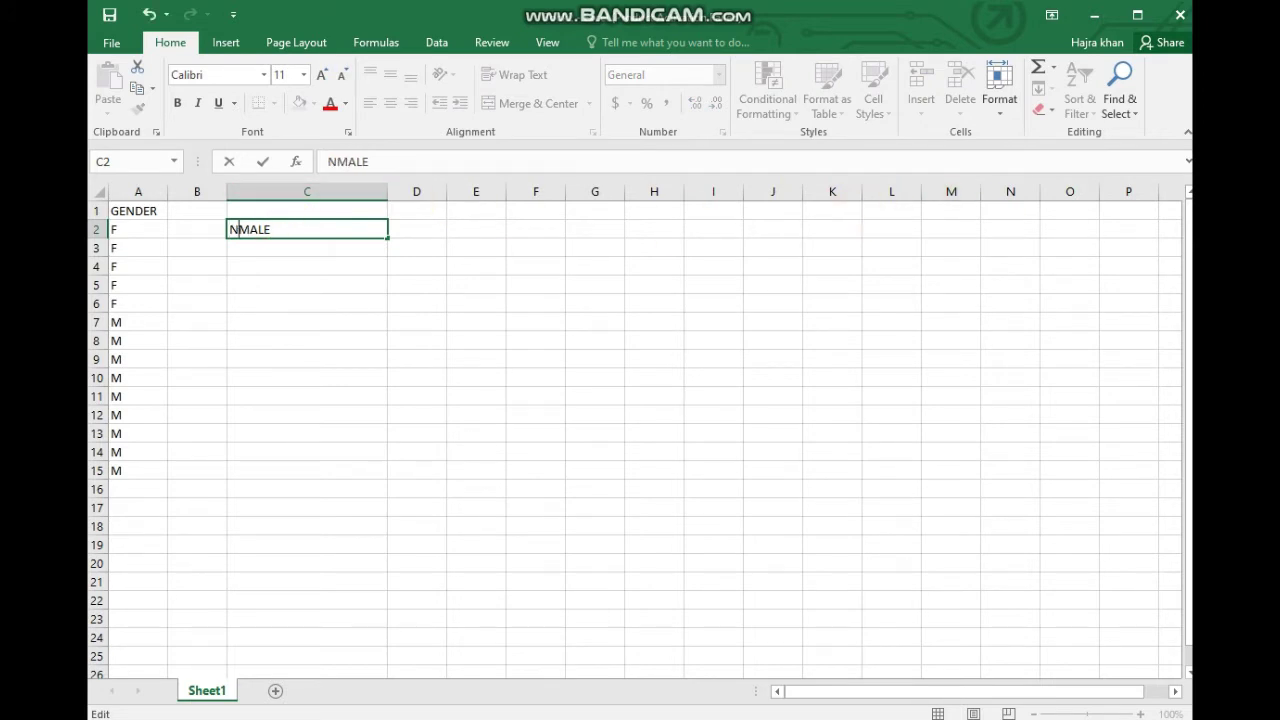
pyautogui.write('O OF')
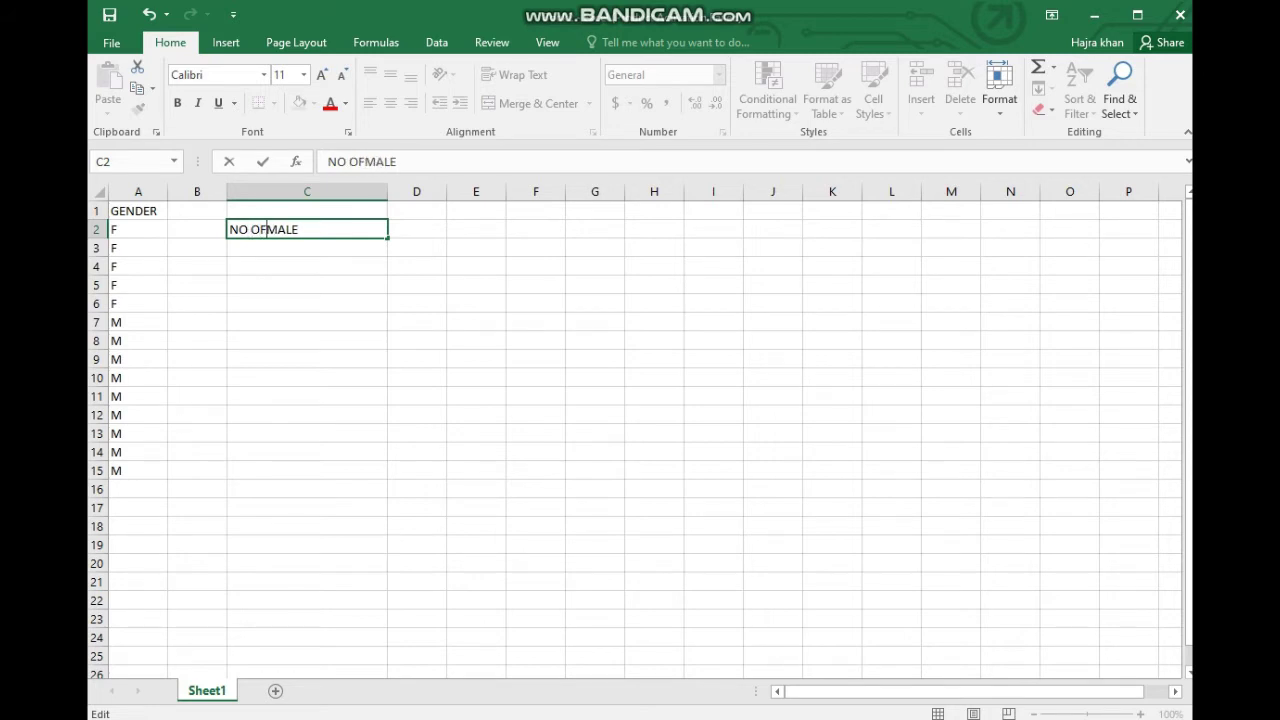
pyautogui.write('.')
pyautogui.click(309, 247)
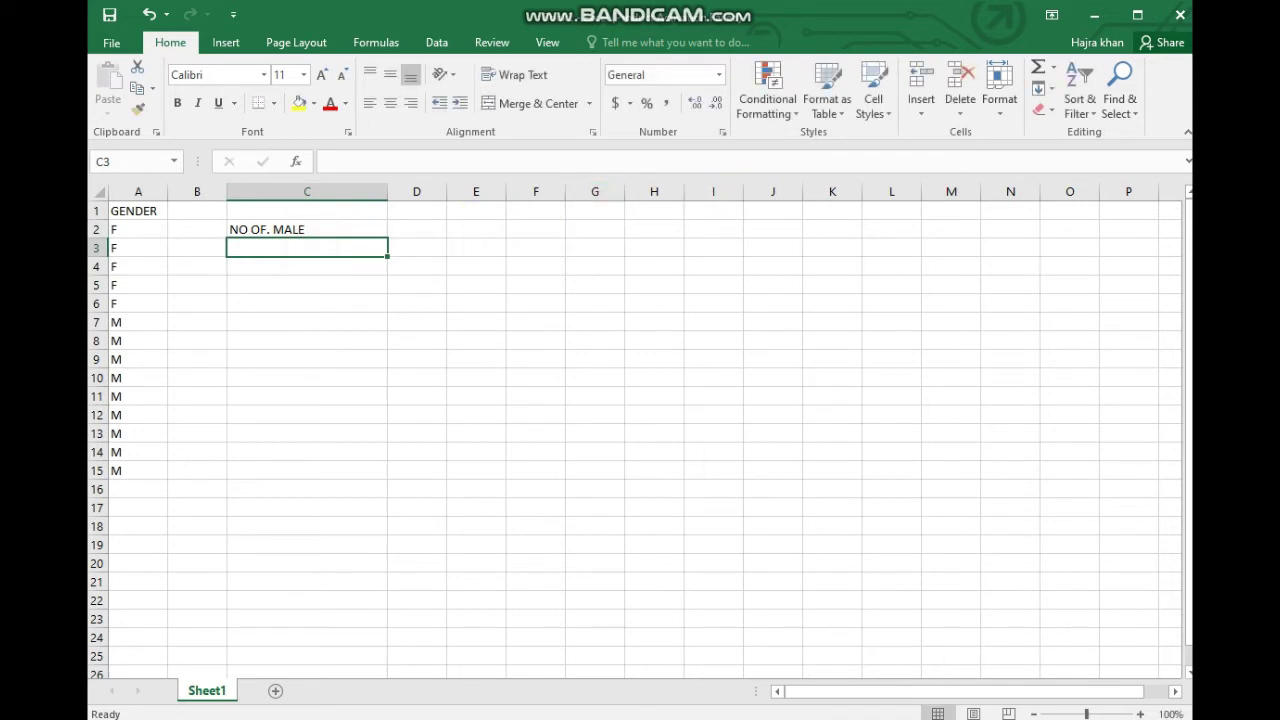
# Label cell C3 'NO. OF FEMALE'.
pyautogui.write('NO.')
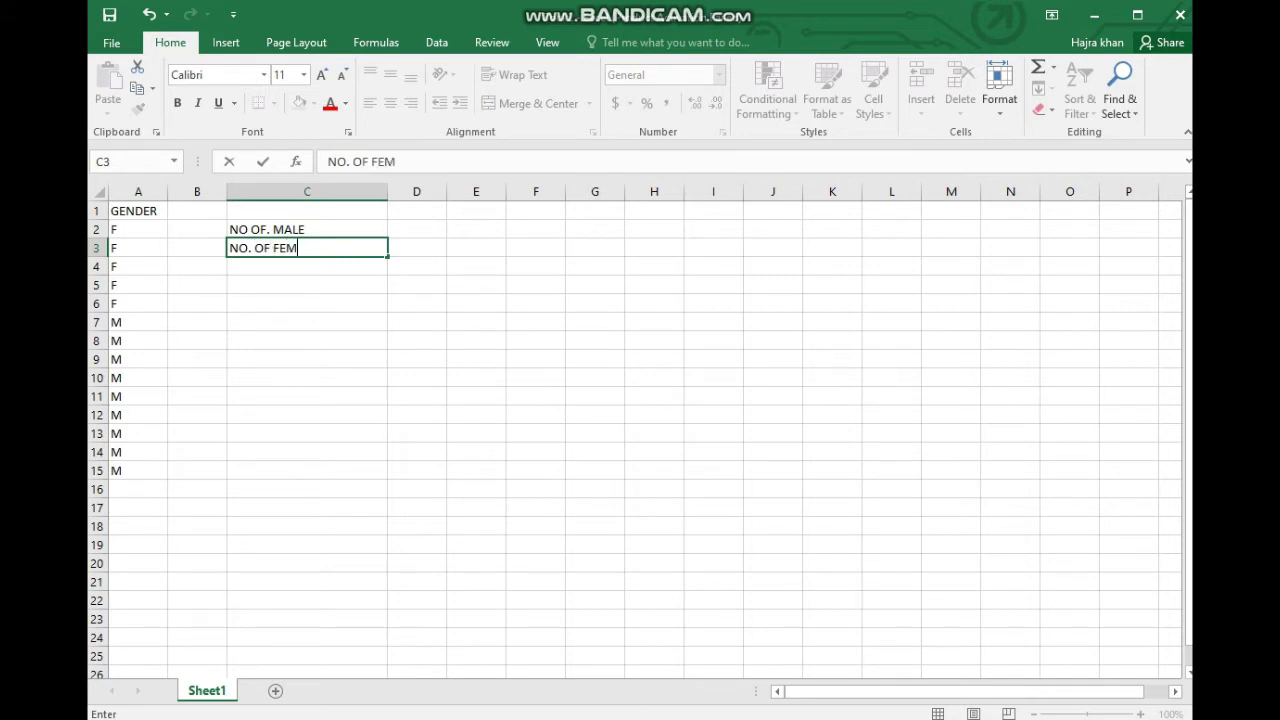
pyautogui.write('OF FEMALE')
pyautogui.click(431, 229)
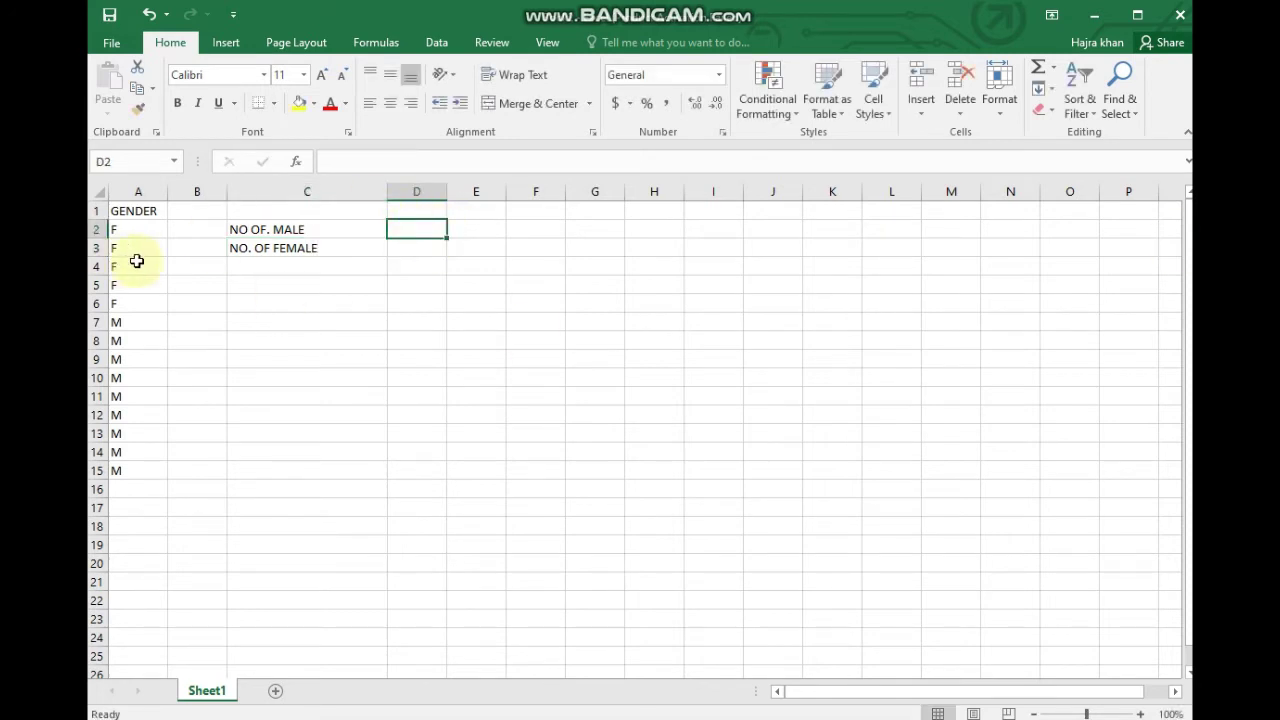
pyautogui.click(406, 250)
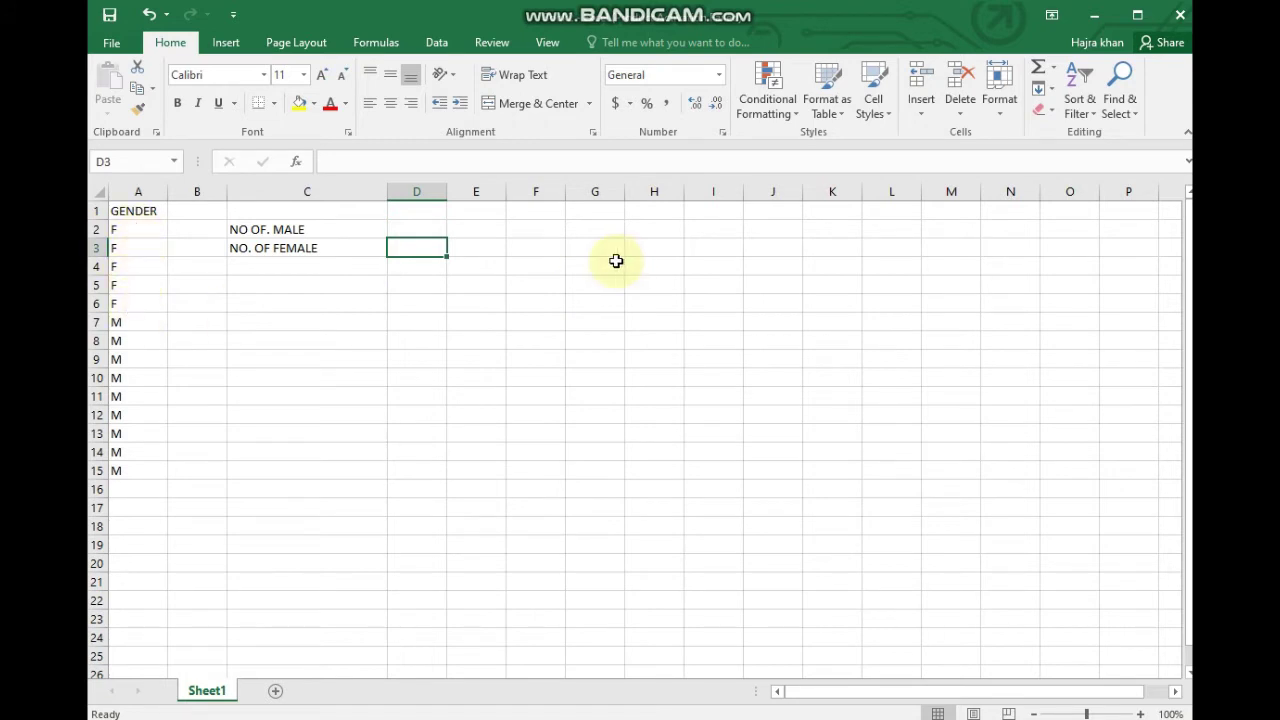
# Enter the female count 5 in D3 and the male count 9 in D2.
pyautogui.write('5')
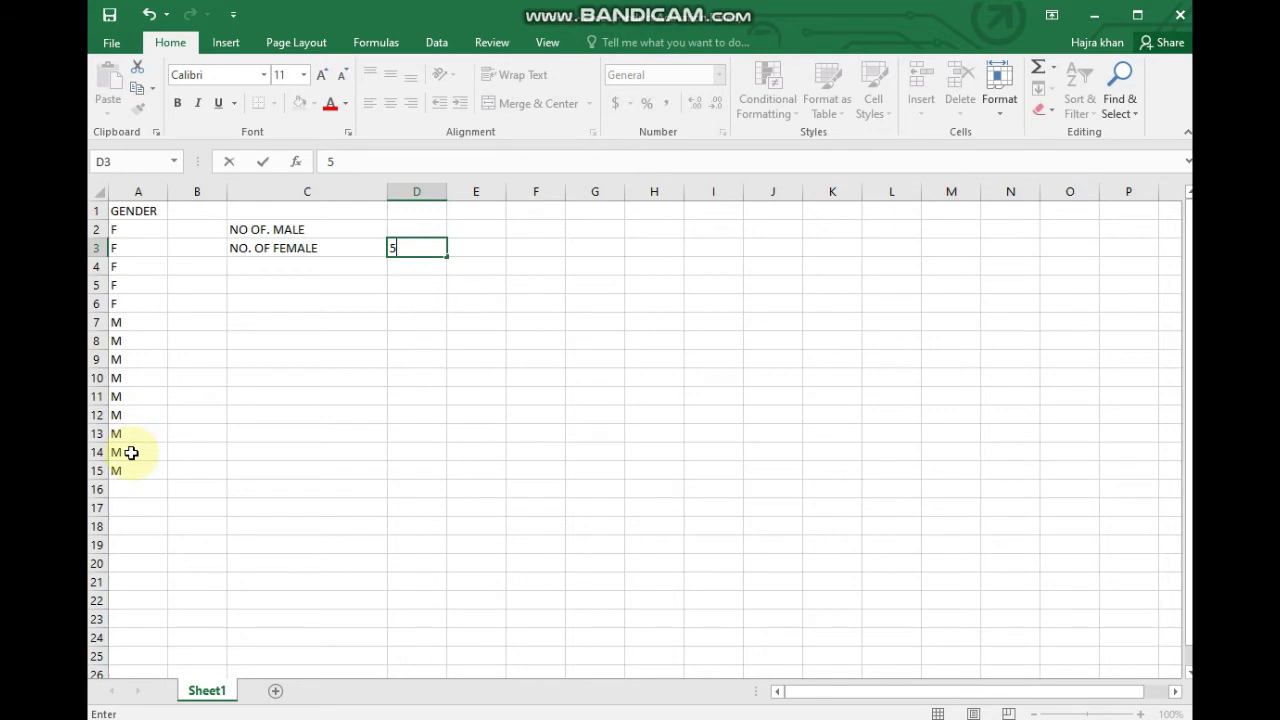
pyautogui.click(411, 230)
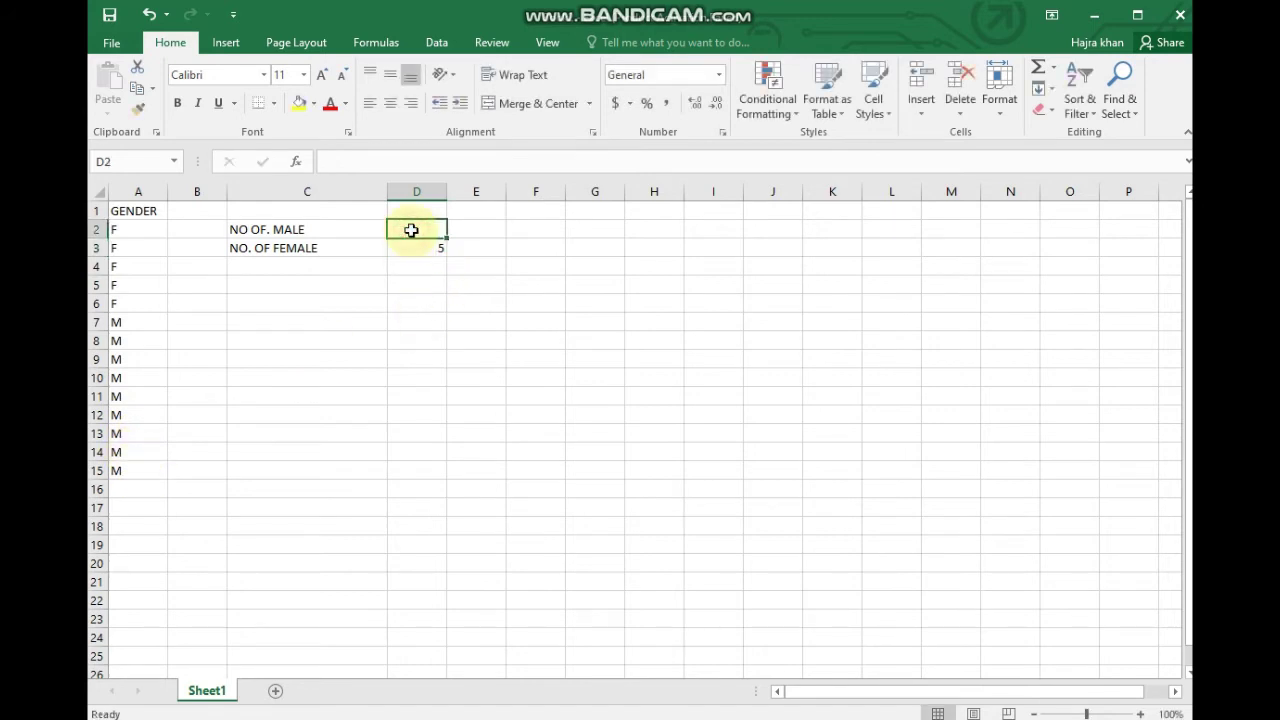
pyautogui.write('9')
pyautogui.press('Return')
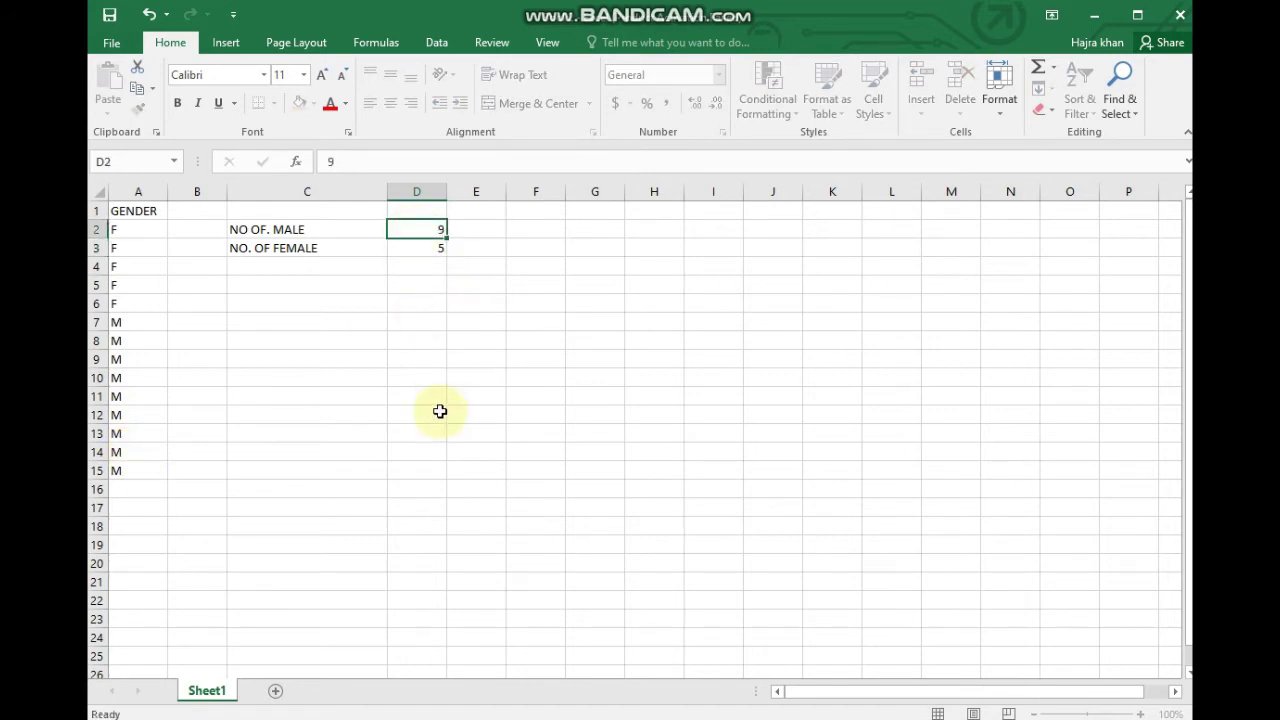
pyautogui.moveTo(245, 230); pyautogui.dragTo(420, 251)
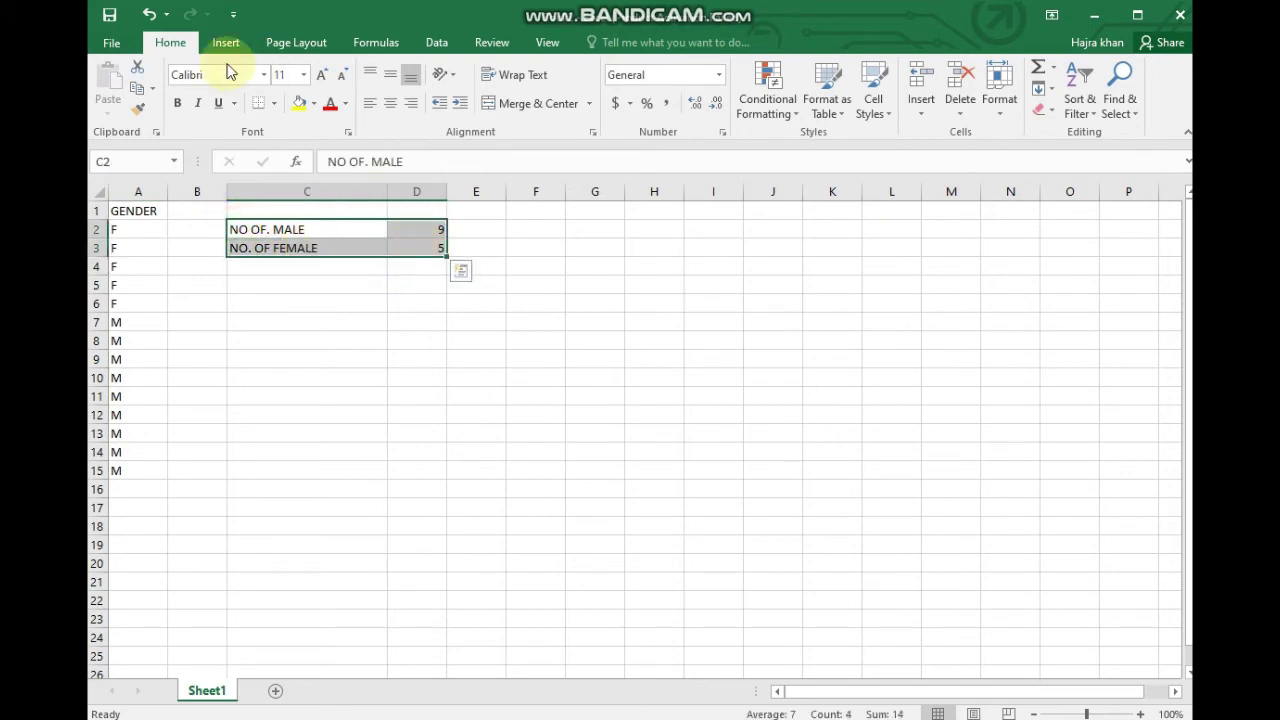
# Insert a flat 2-D pie chart of the C2:D3 counts, showing 64% male with a legend.
pyautogui.click(222, 43)
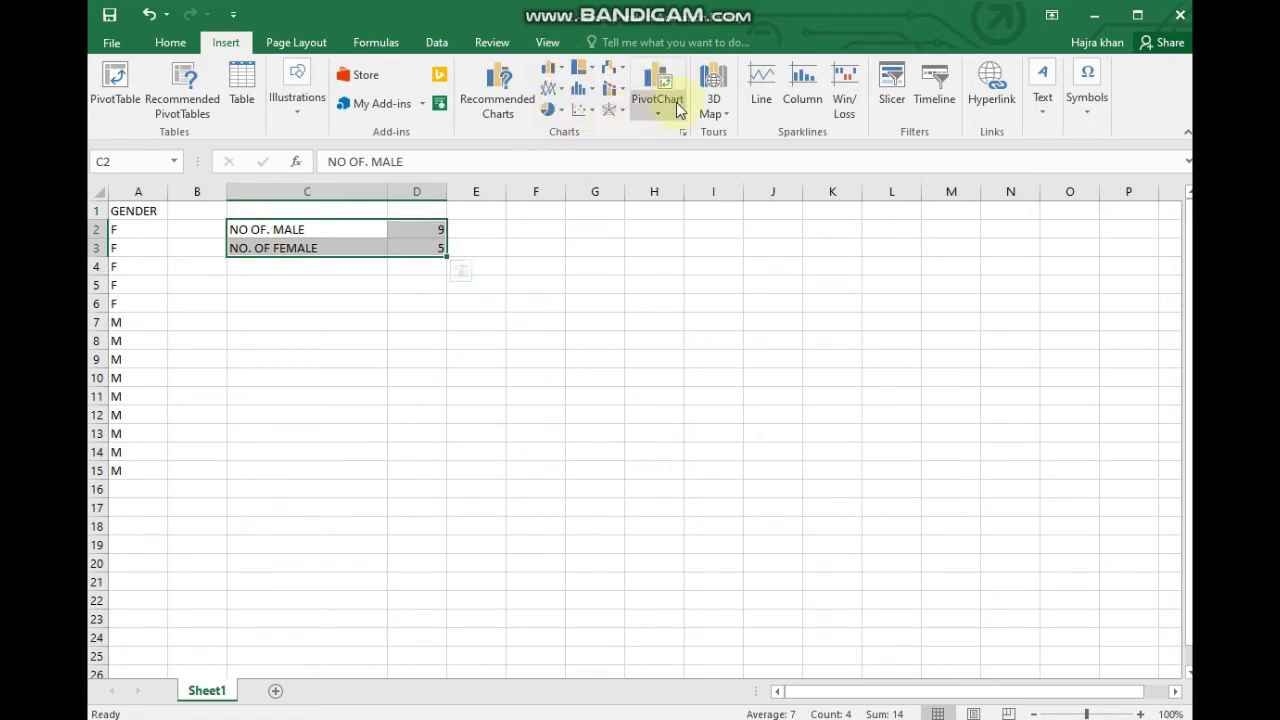
pyautogui.click(550, 110)
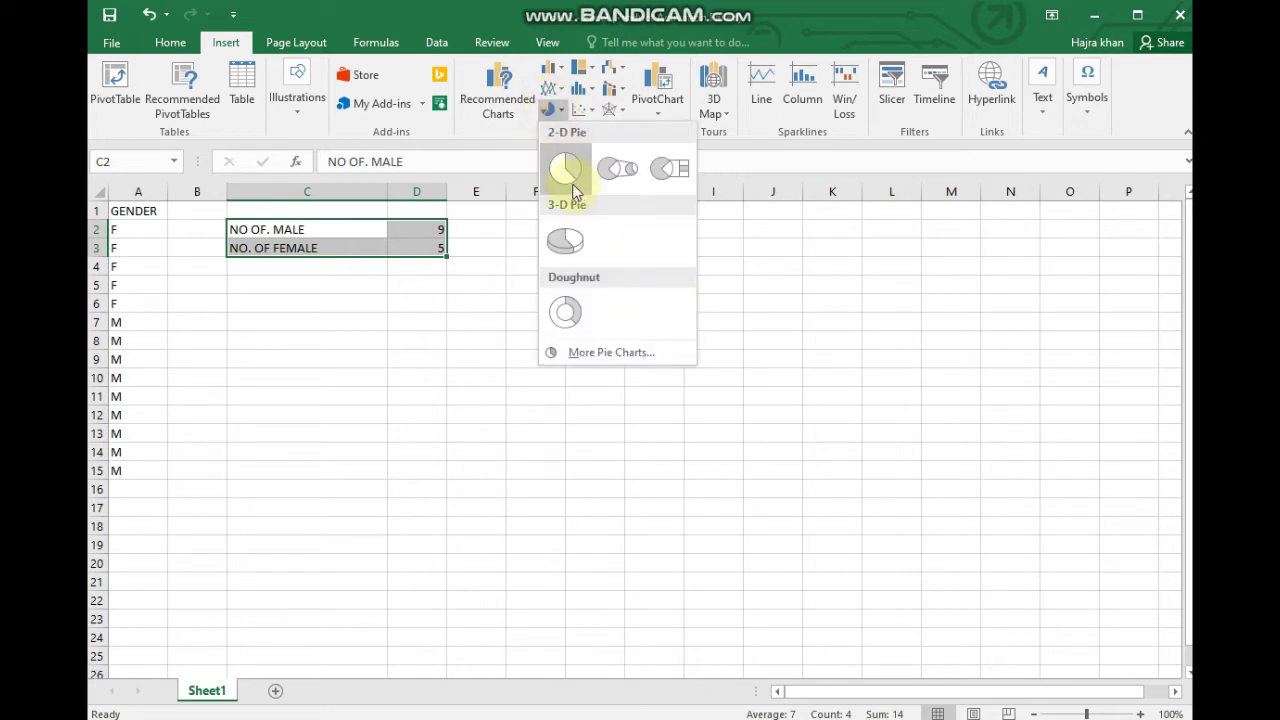
pyautogui.click(568, 170)
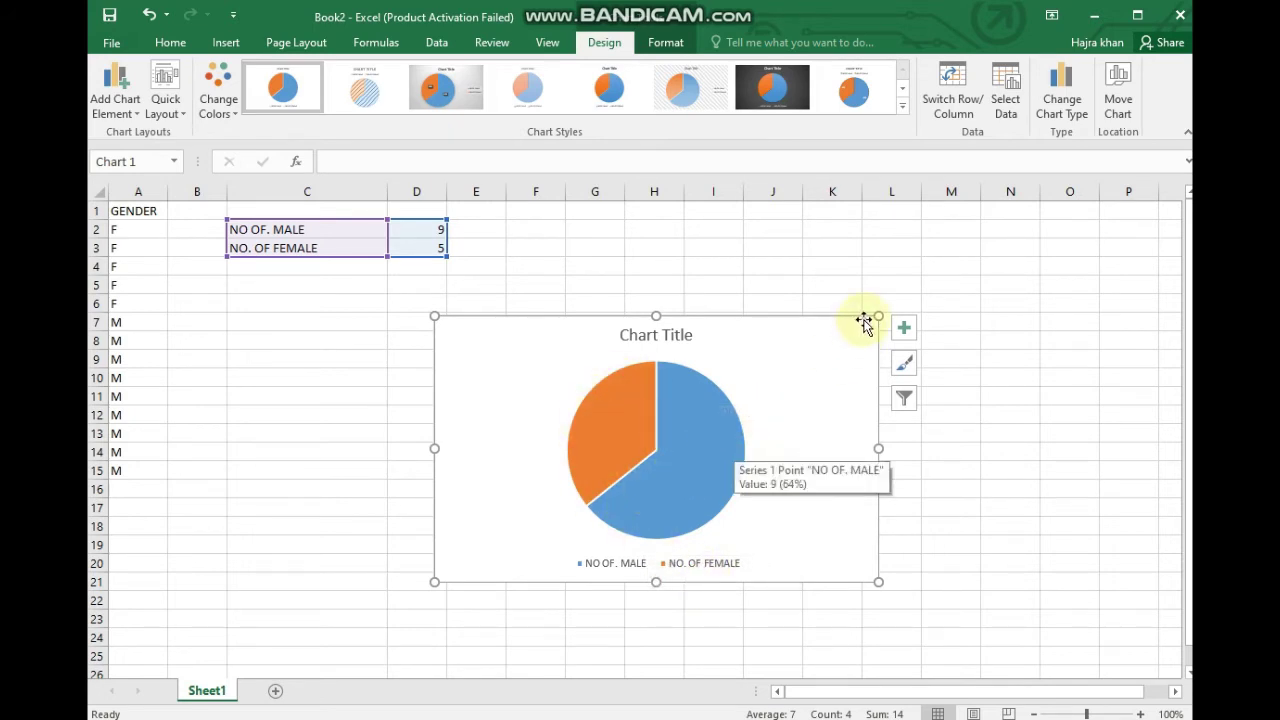
# Turn on data labels for the pie slices and try a style showing count and percentage.
pyautogui.click(906, 372)
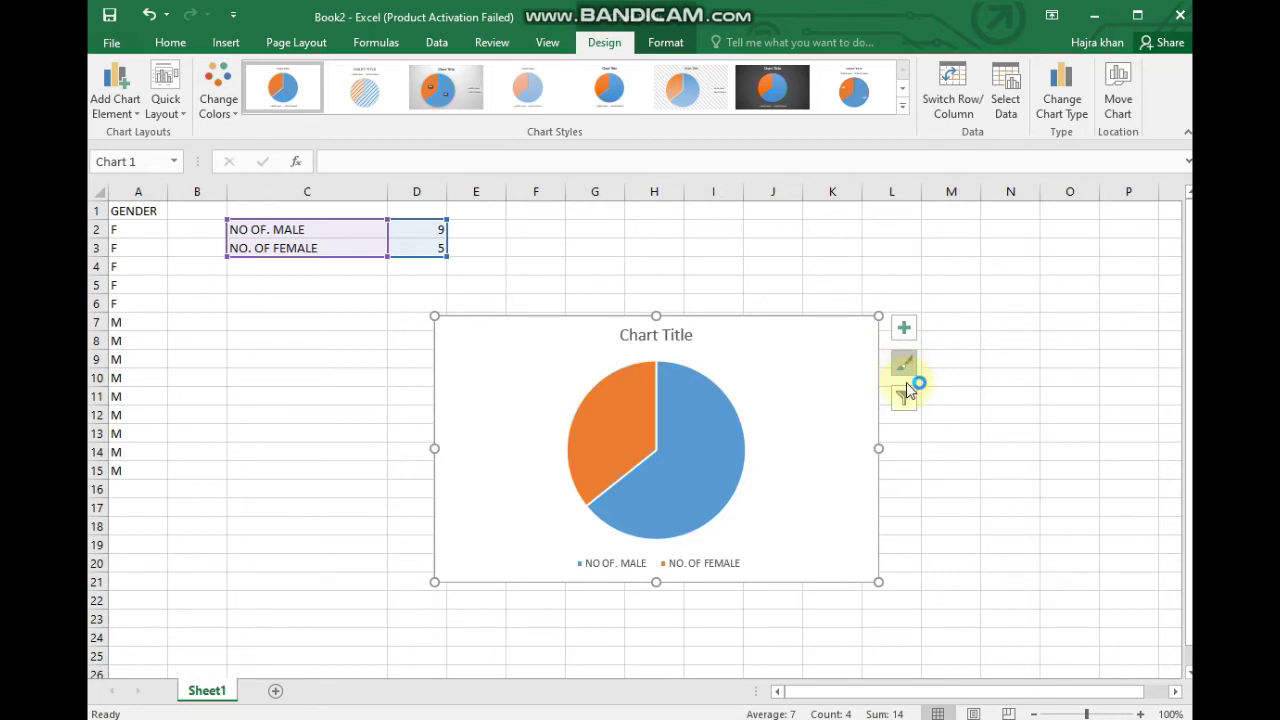
pyautogui.click(907, 338)
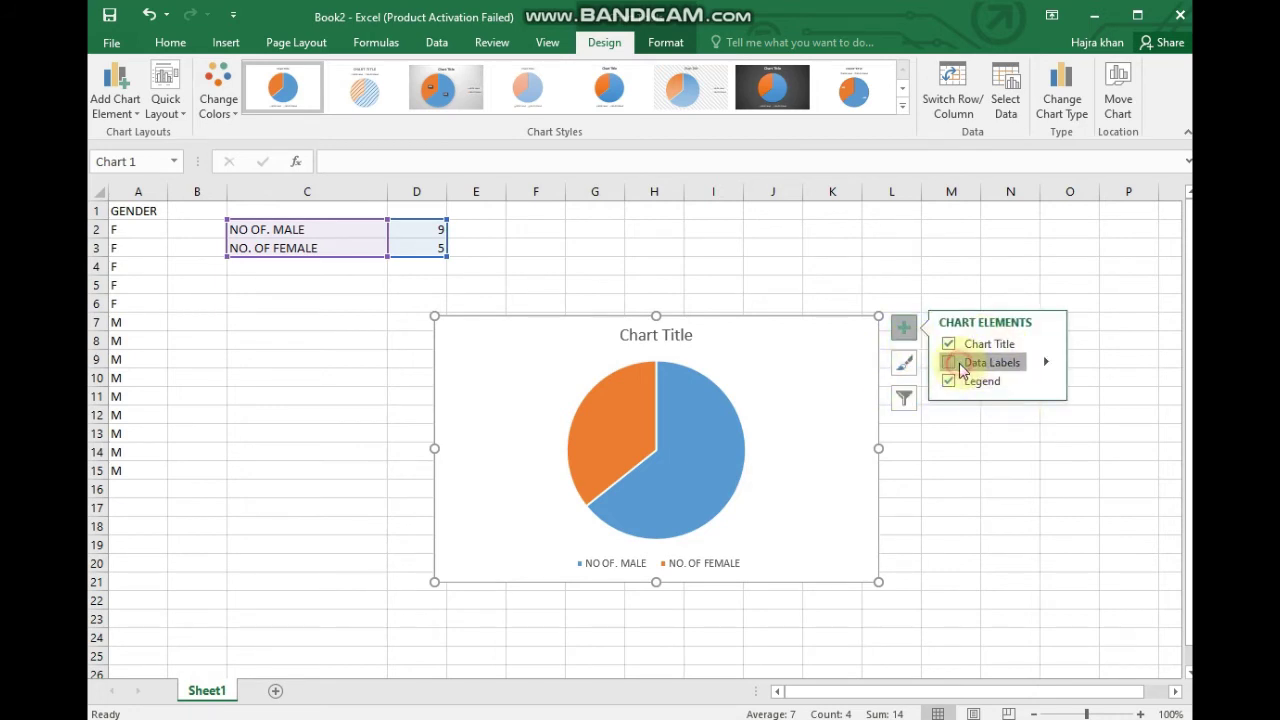
pyautogui.click(959, 363)
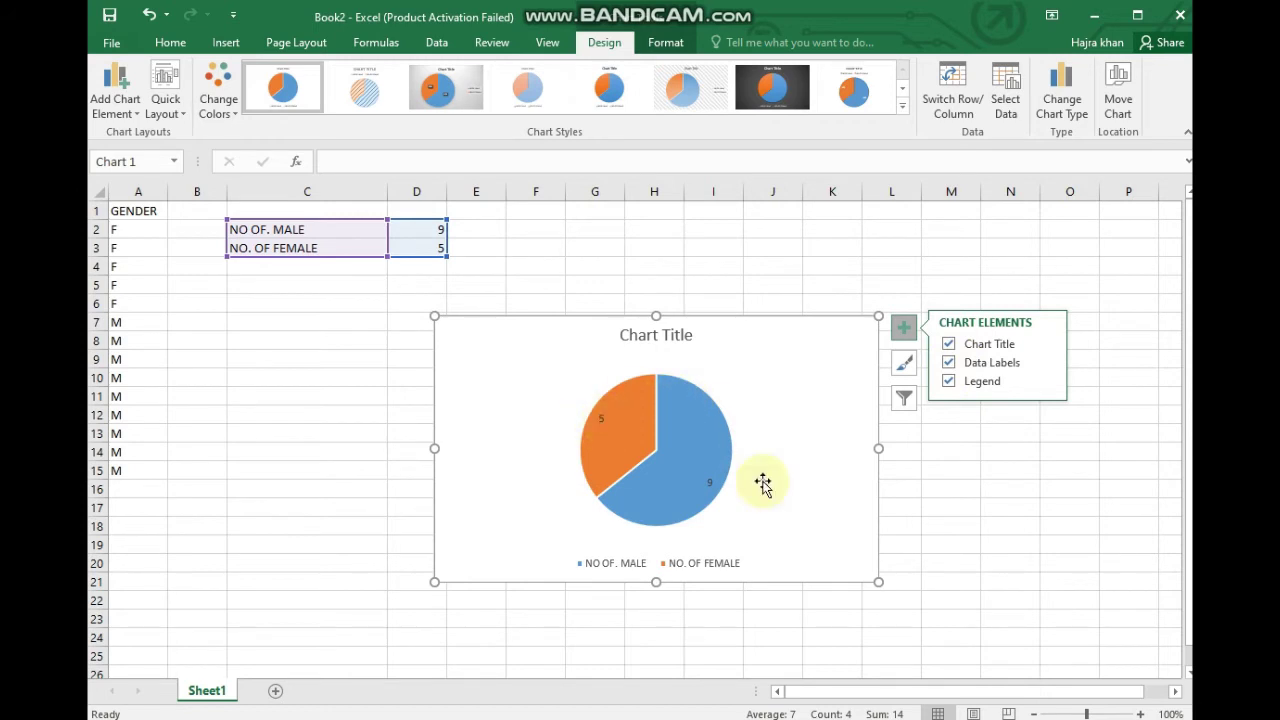
pyautogui.click(905, 365)
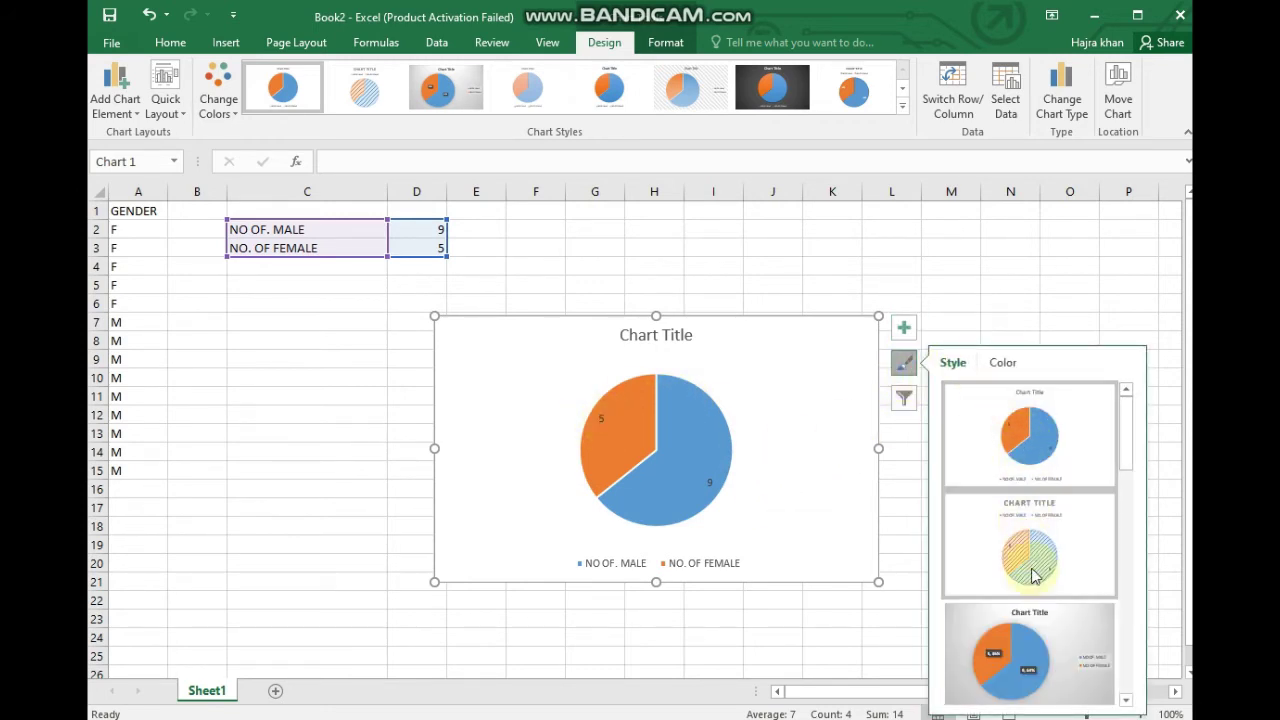
pyautogui.scroll(-5, 1030, 570)
pyautogui.click(1017, 543)
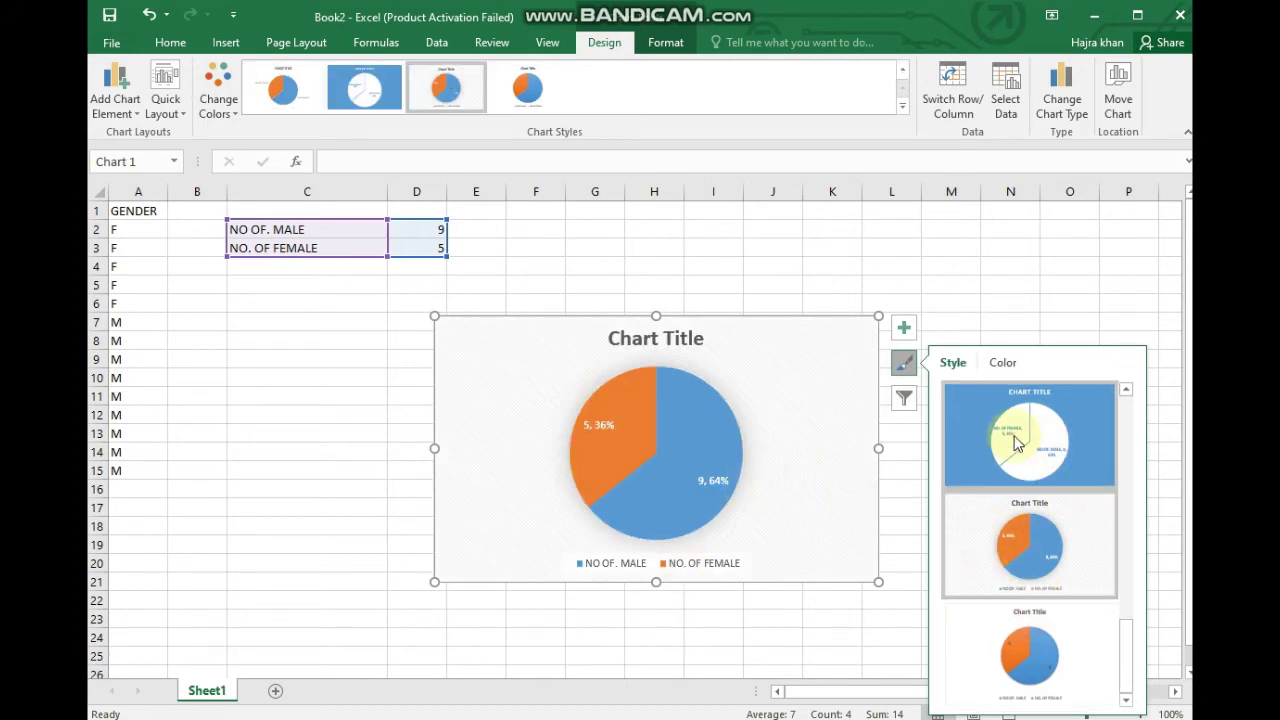
# Review the chart's series and category names, then return the pie to the plain Style 1.
pyautogui.click(905, 402)
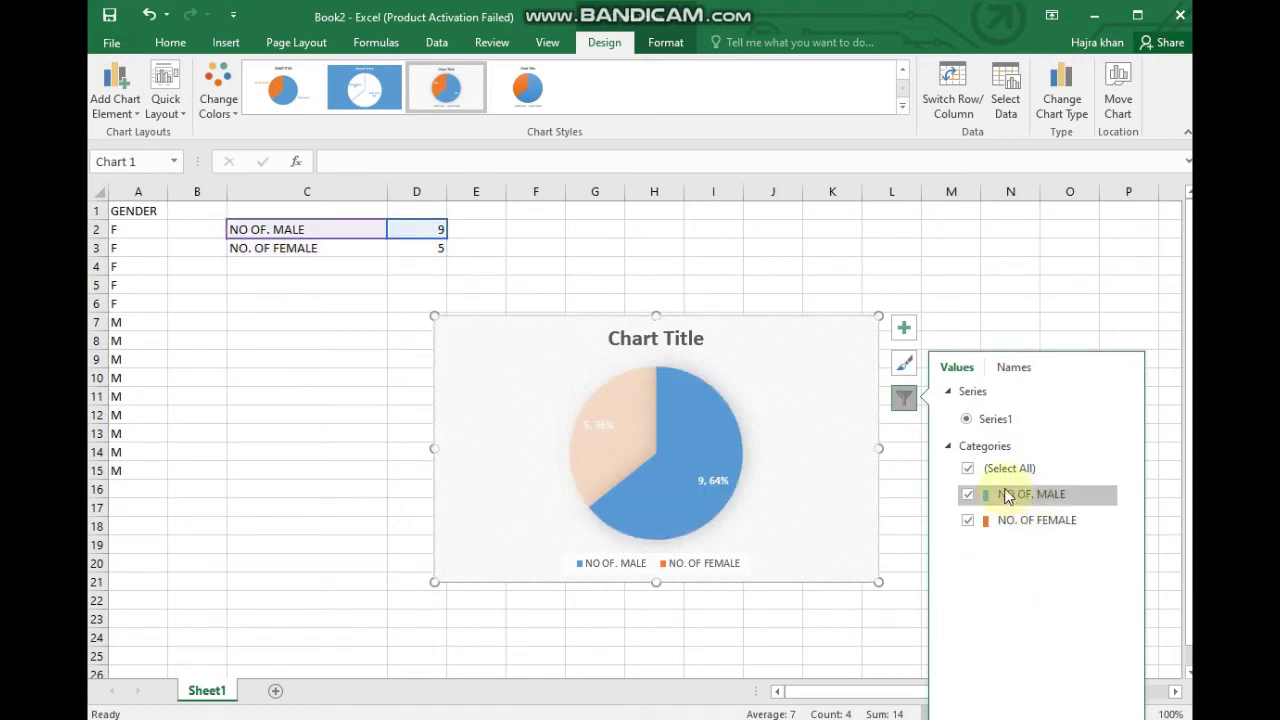
pyautogui.click(1013, 367)
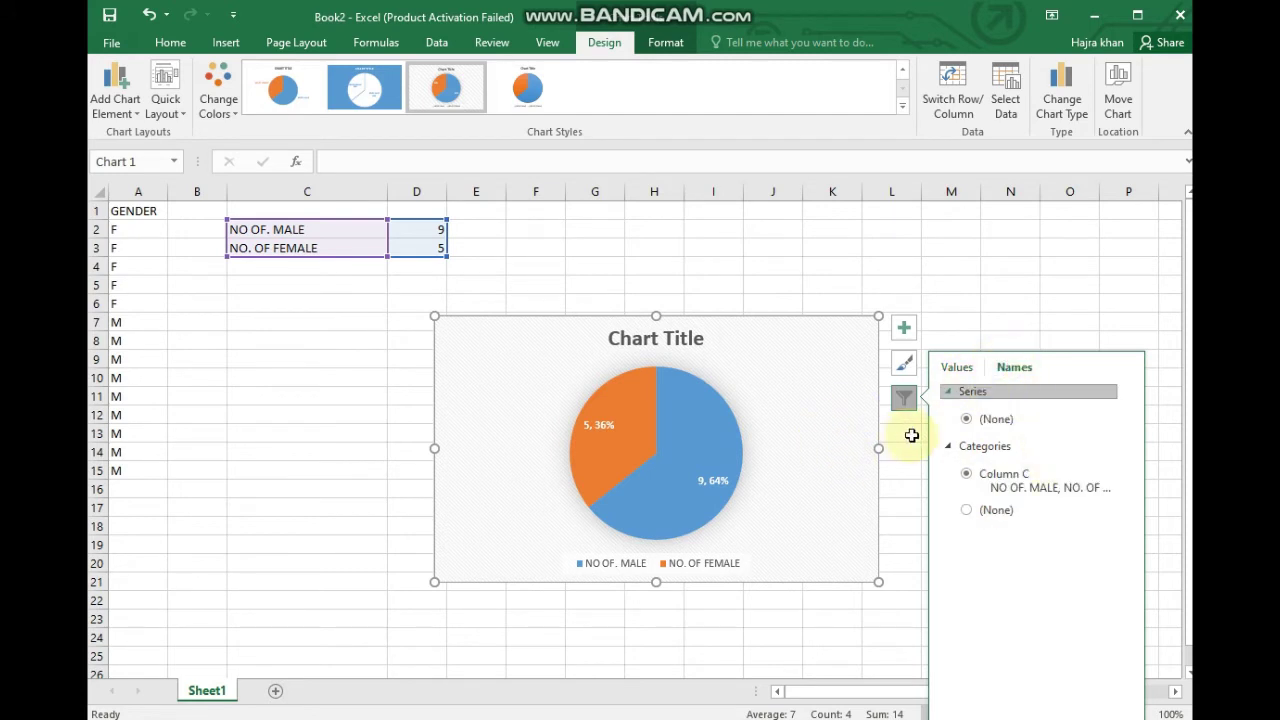
pyautogui.click(898, 368)
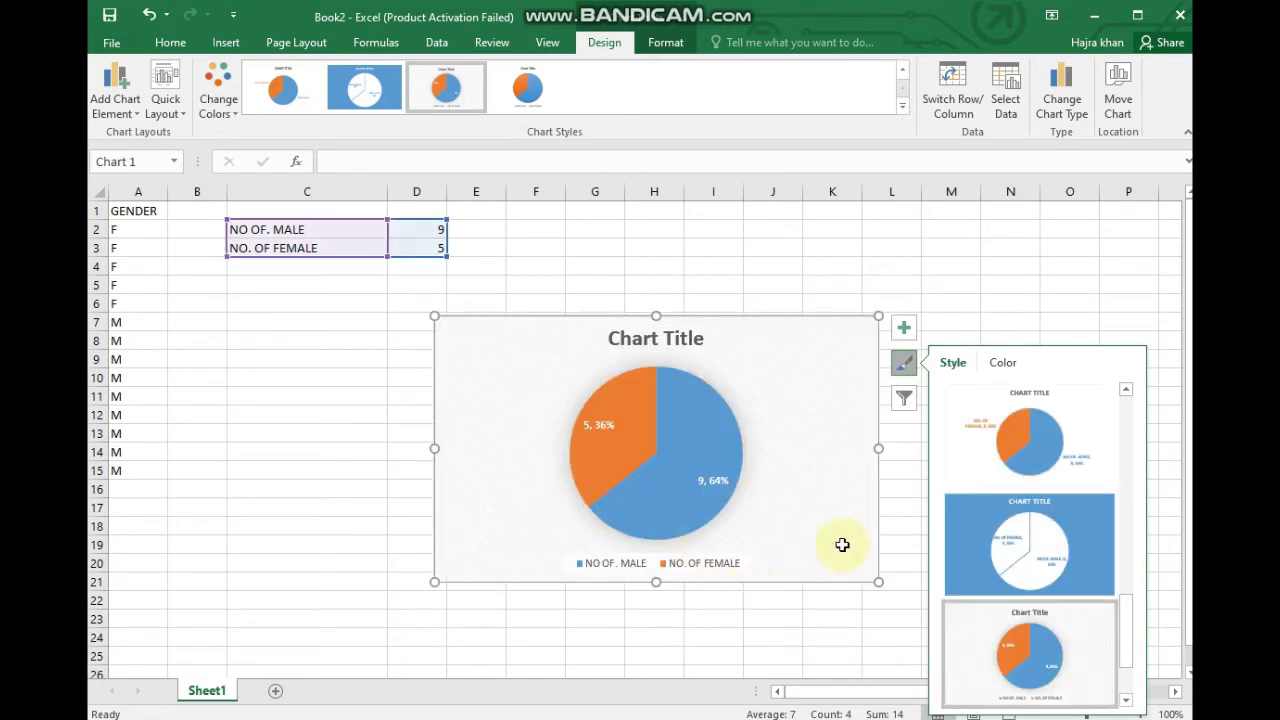
pyautogui.scroll(-2, 981, 523)
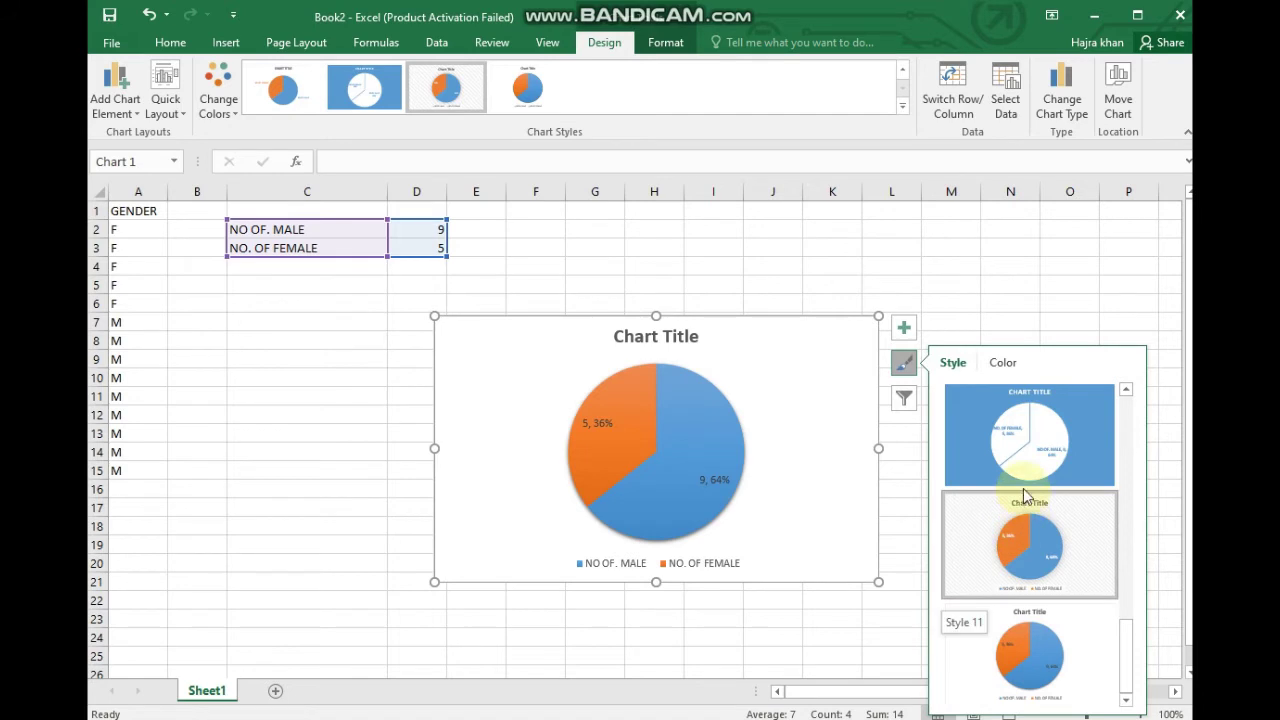
pyautogui.scroll(-3, 1025, 453)
pyautogui.click(1035, 455)
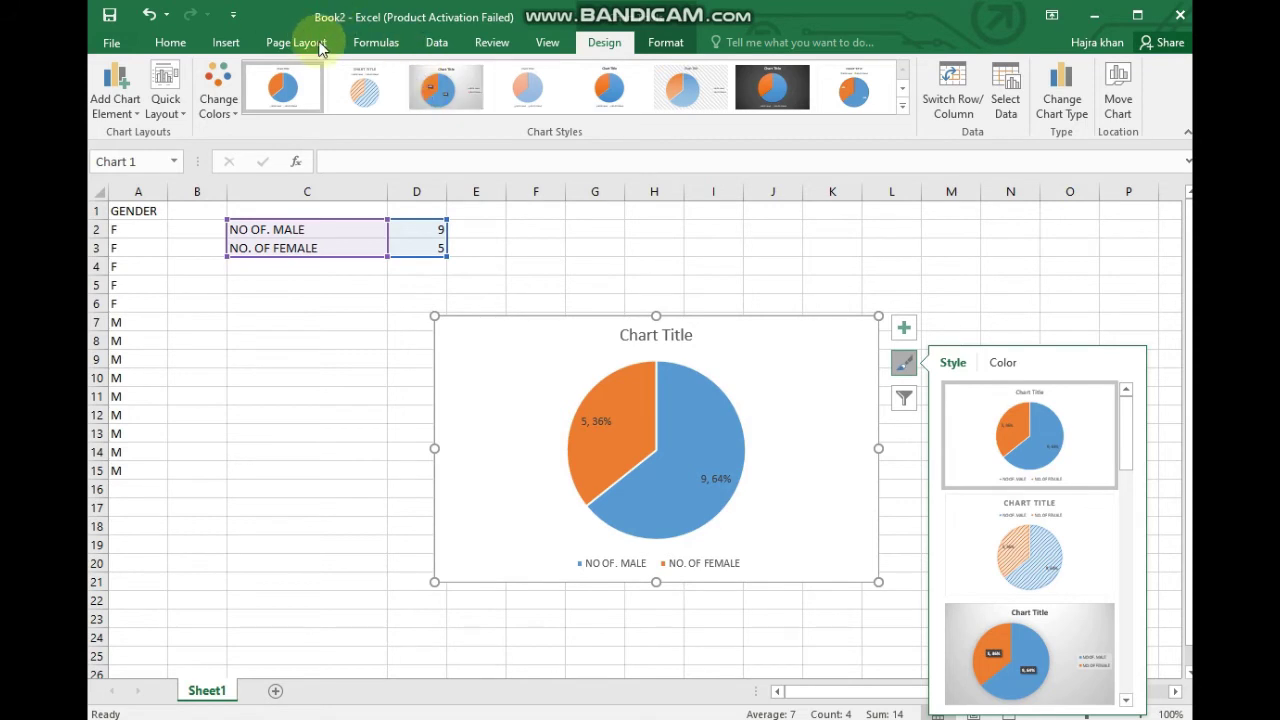
# Insert a 2-D clustered column chart of C2:D3, with bars at 9 and 5.
pyautogui.click(228, 43)
pyautogui.click(354, 257)
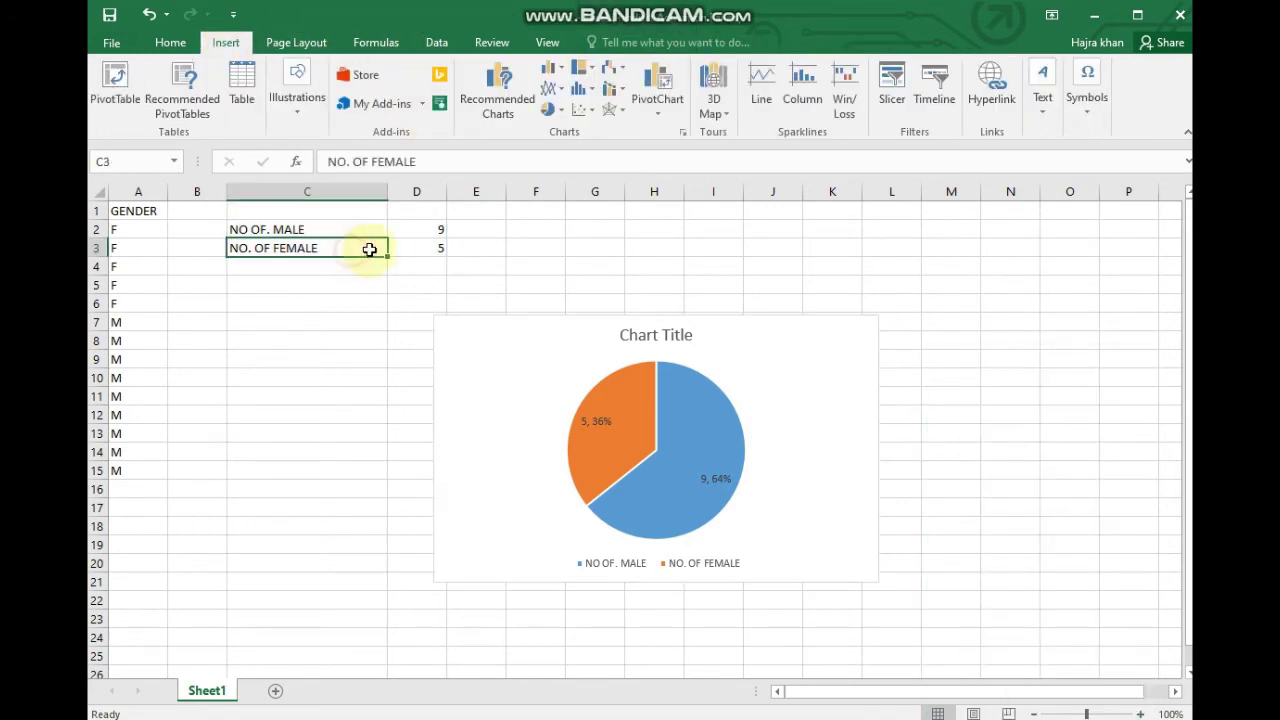
pyautogui.moveTo(230, 230); pyautogui.dragTo(430, 250)
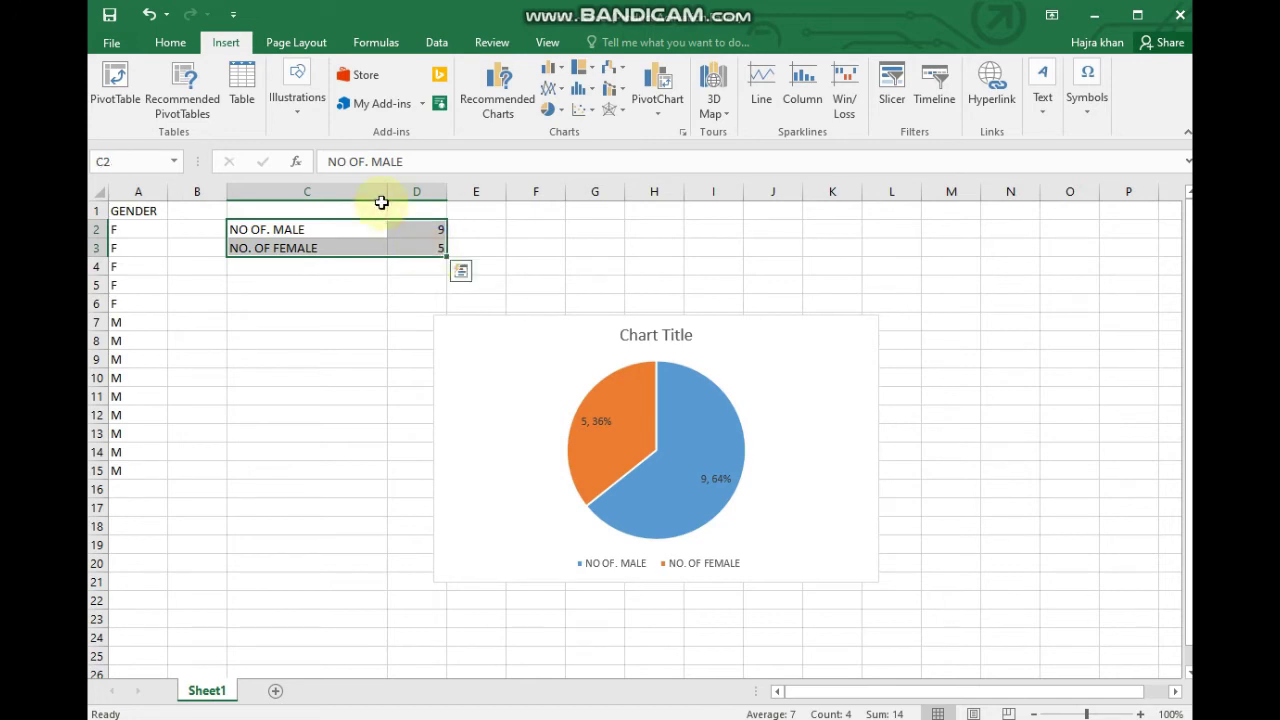
pyautogui.click(548, 76)
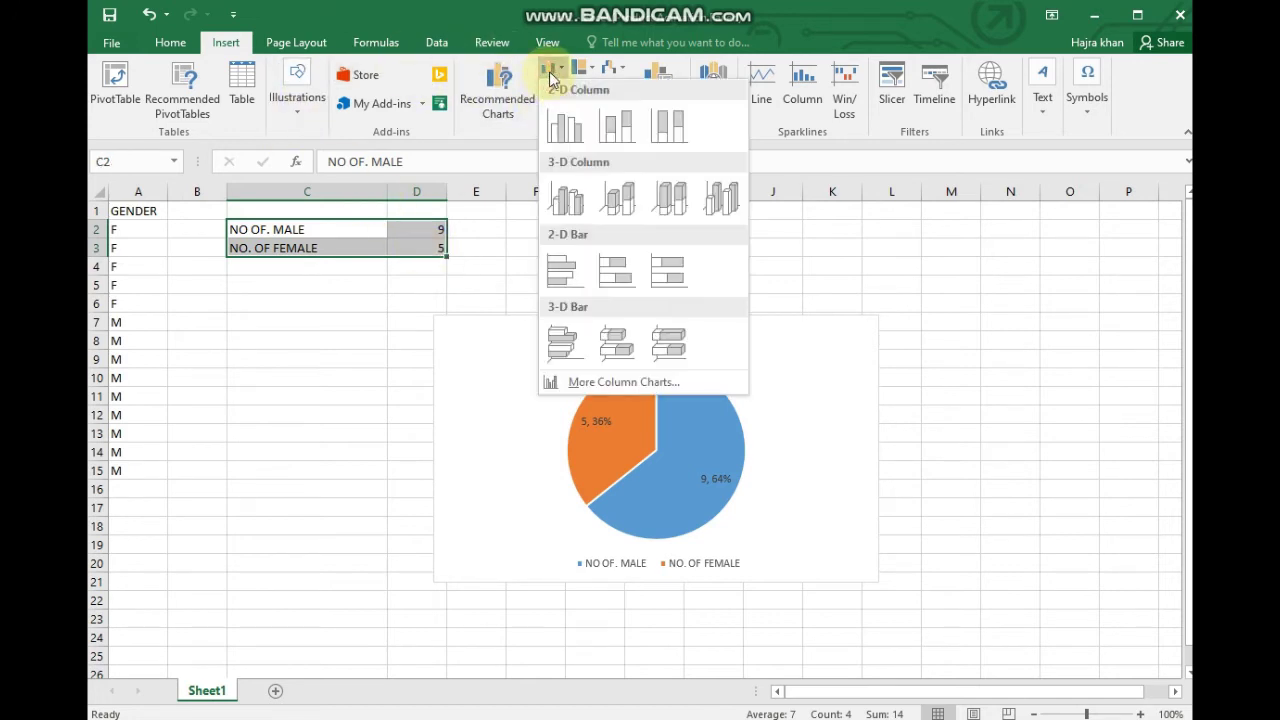
pyautogui.click(566, 140)
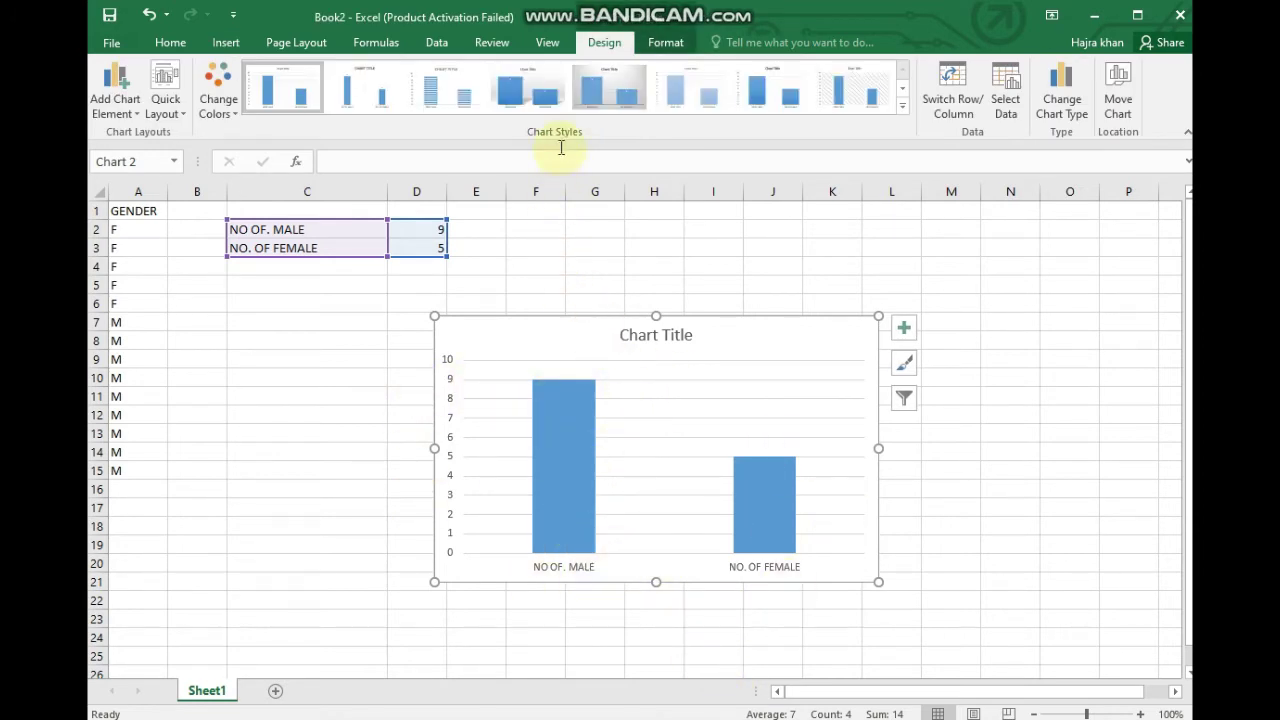
# Try several column chart styles, then apply the blue style with hatched bars.
pyautogui.click(528, 99)
pyautogui.click(668, 92)
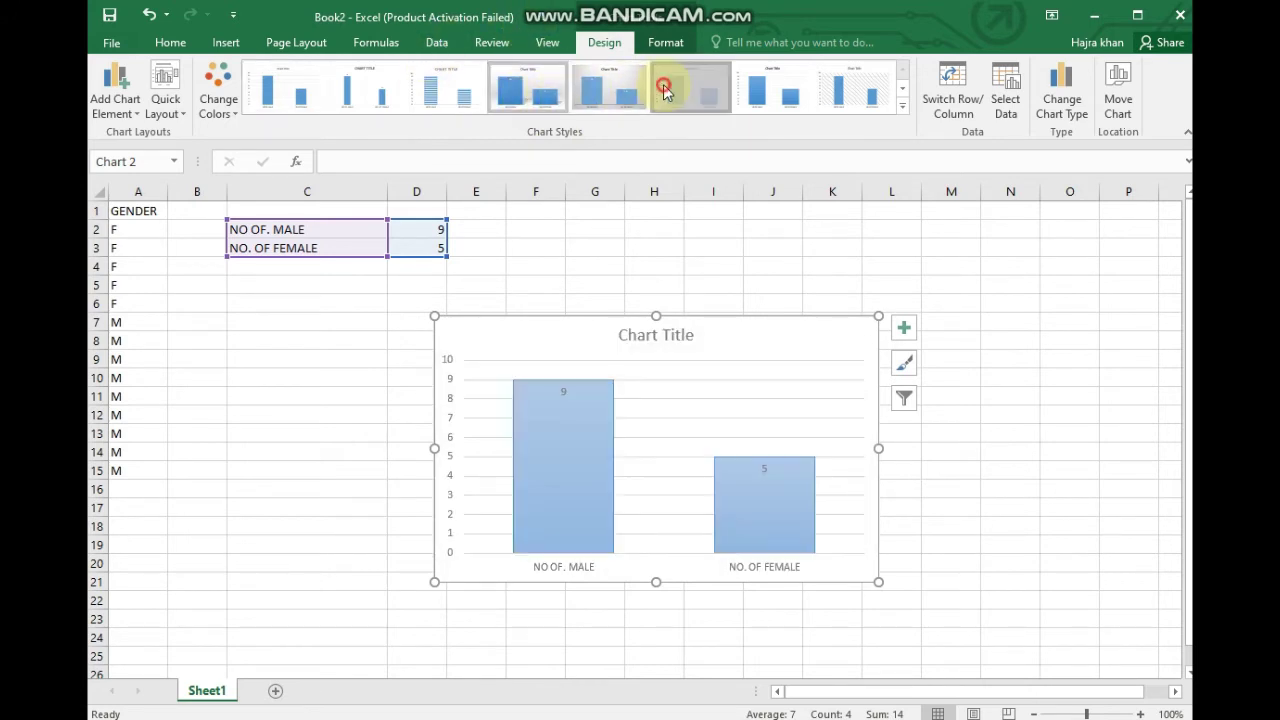
pyautogui.click(798, 92)
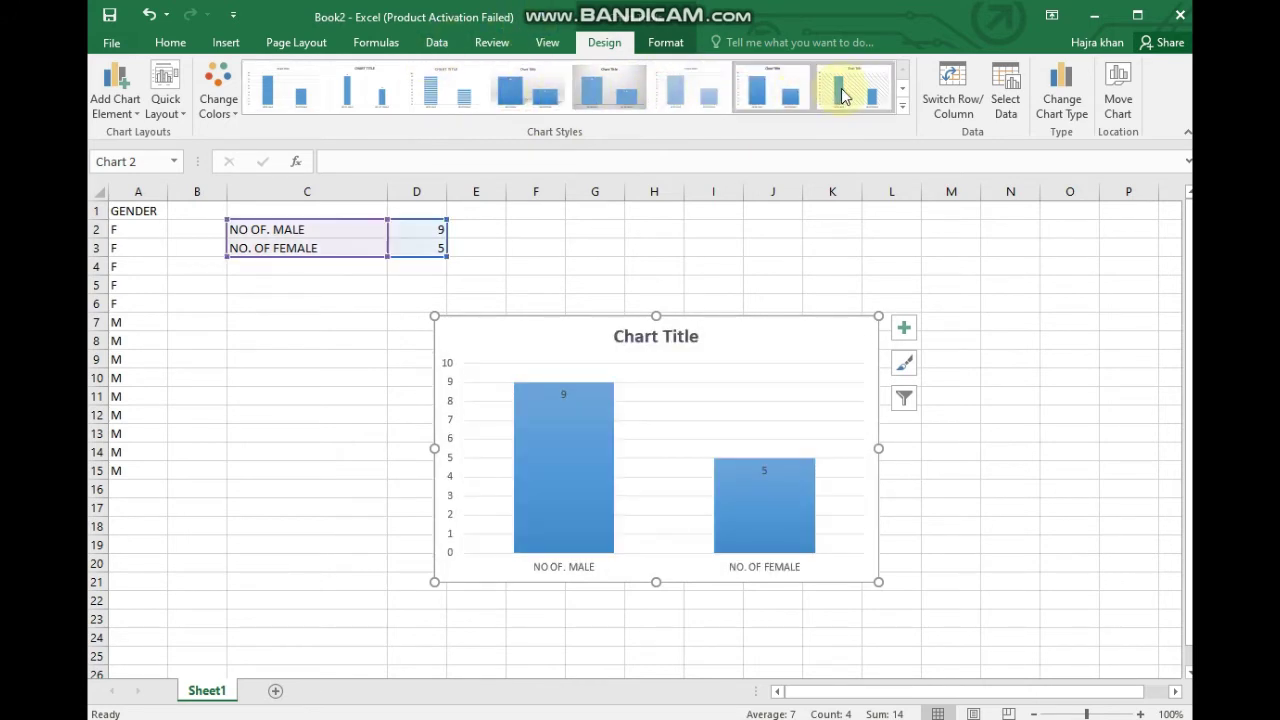
pyautogui.click(905, 366)
pyautogui.scroll(-5, 1046, 556)
pyautogui.scroll(5, 1057, 591)
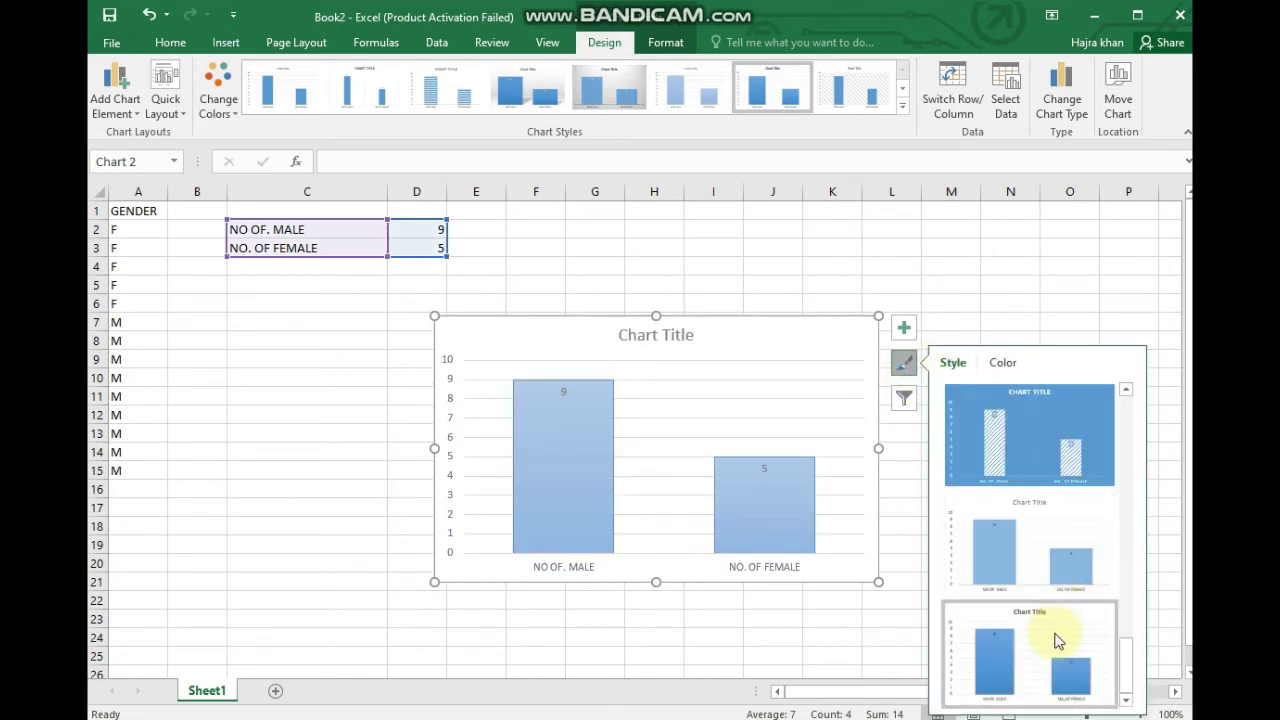
pyautogui.click(1043, 457)
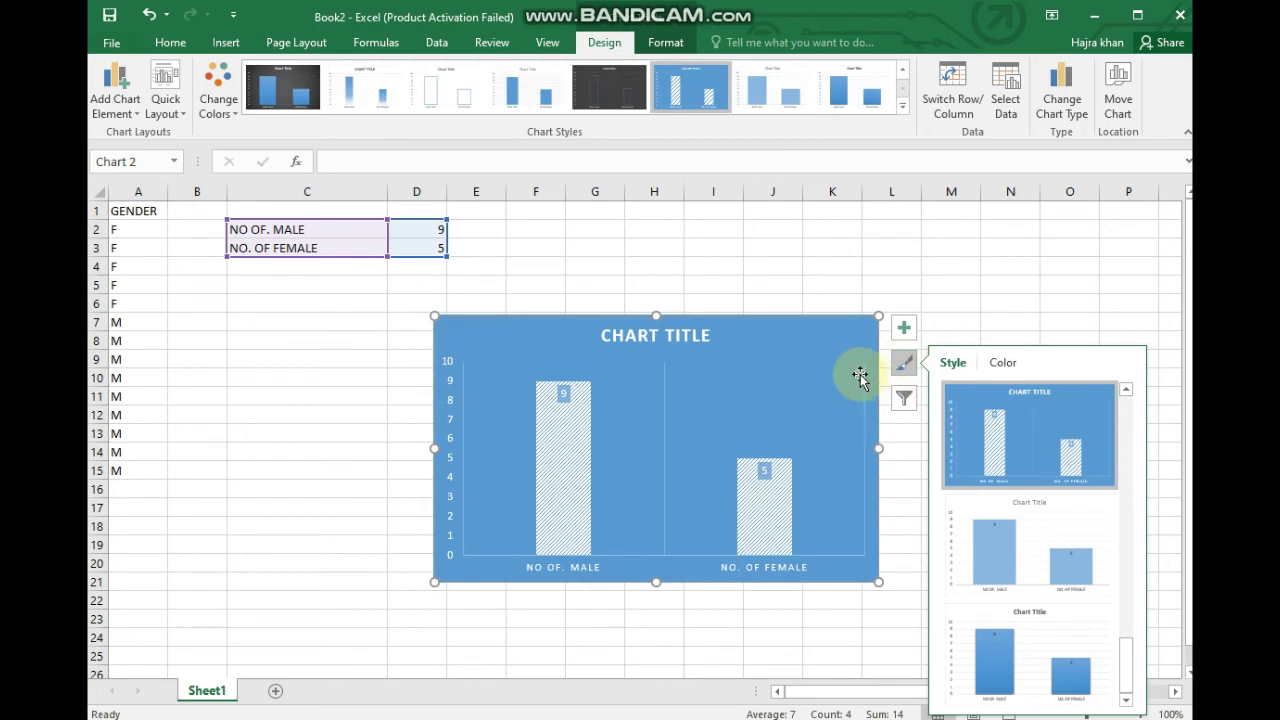
pyautogui.click(904, 364)
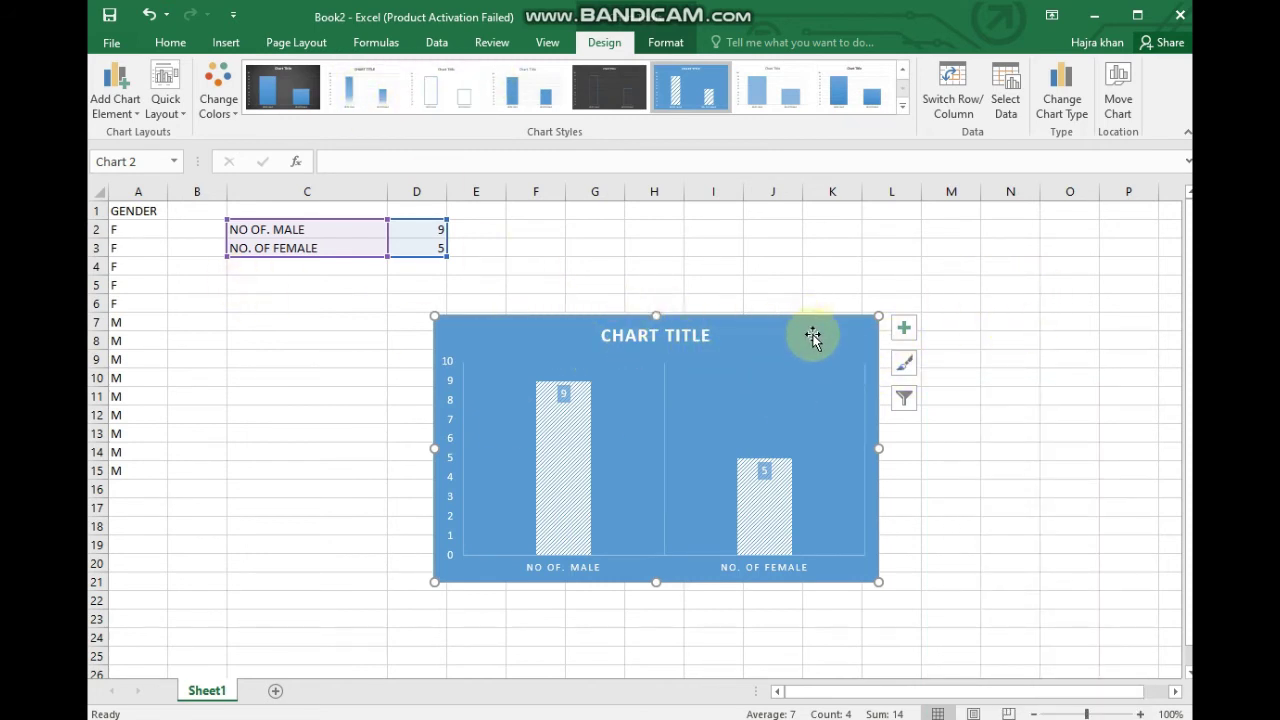
# Select cell B1 and bring up Section 2 of the Word questionnaire.
pyautogui.click(196, 212)
pyautogui.hotkey('alt', 'Tab')
pyautogui.scroll(-5, 752, 471)
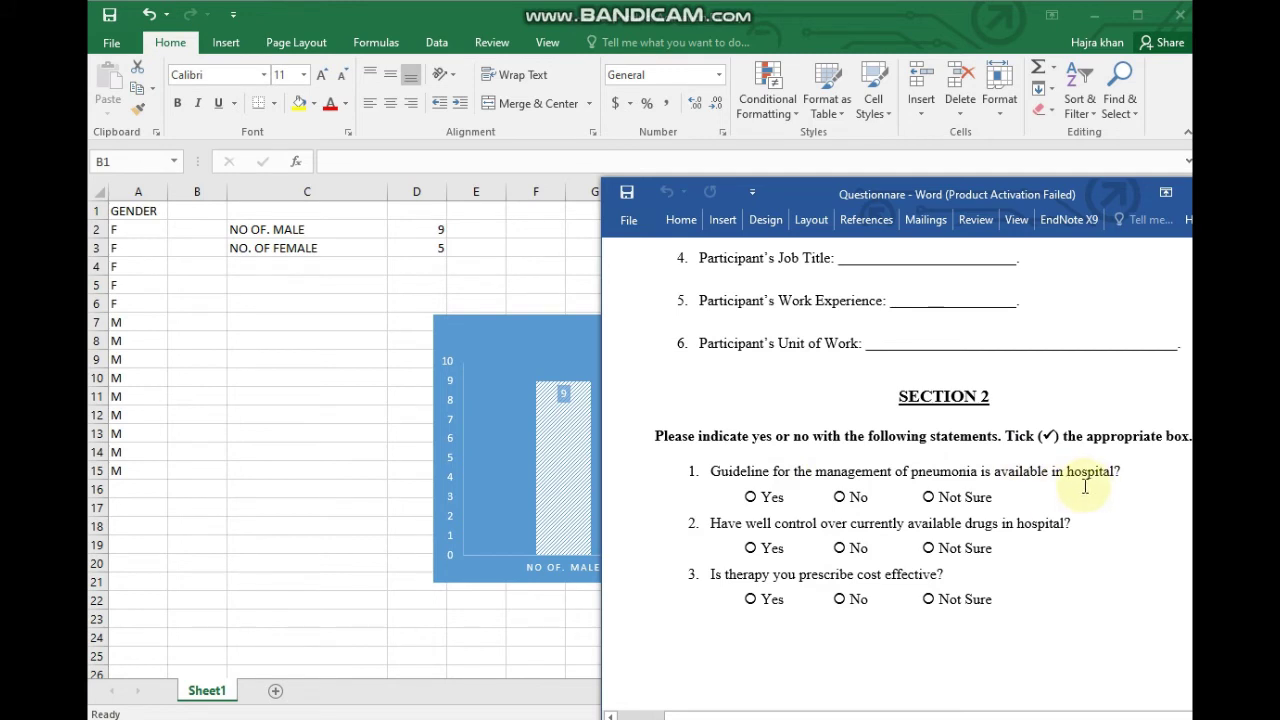
# Return to Excel at cell B1 to enter the GUIDELINE header.
pyautogui.click(190, 212)
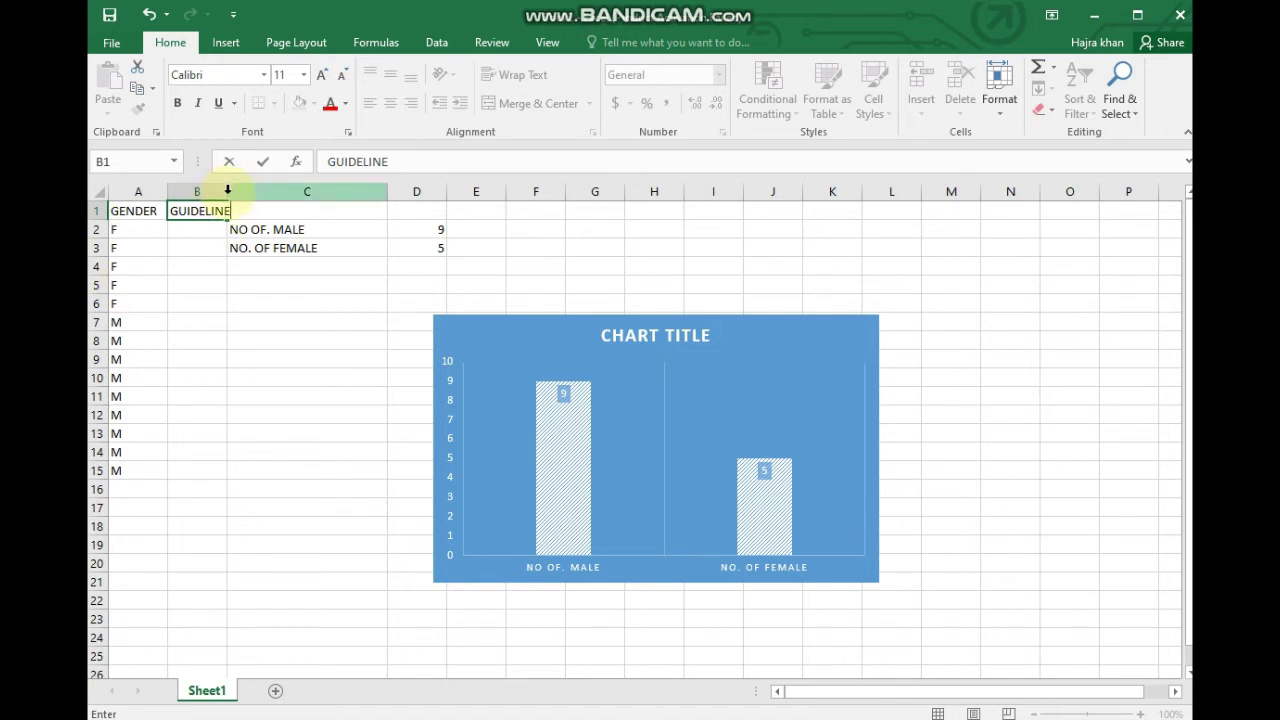
# Commit GUIDELINE in B1 and widen column B to fit it, then recheck the questionnaire.
pyautogui.click(214, 237)
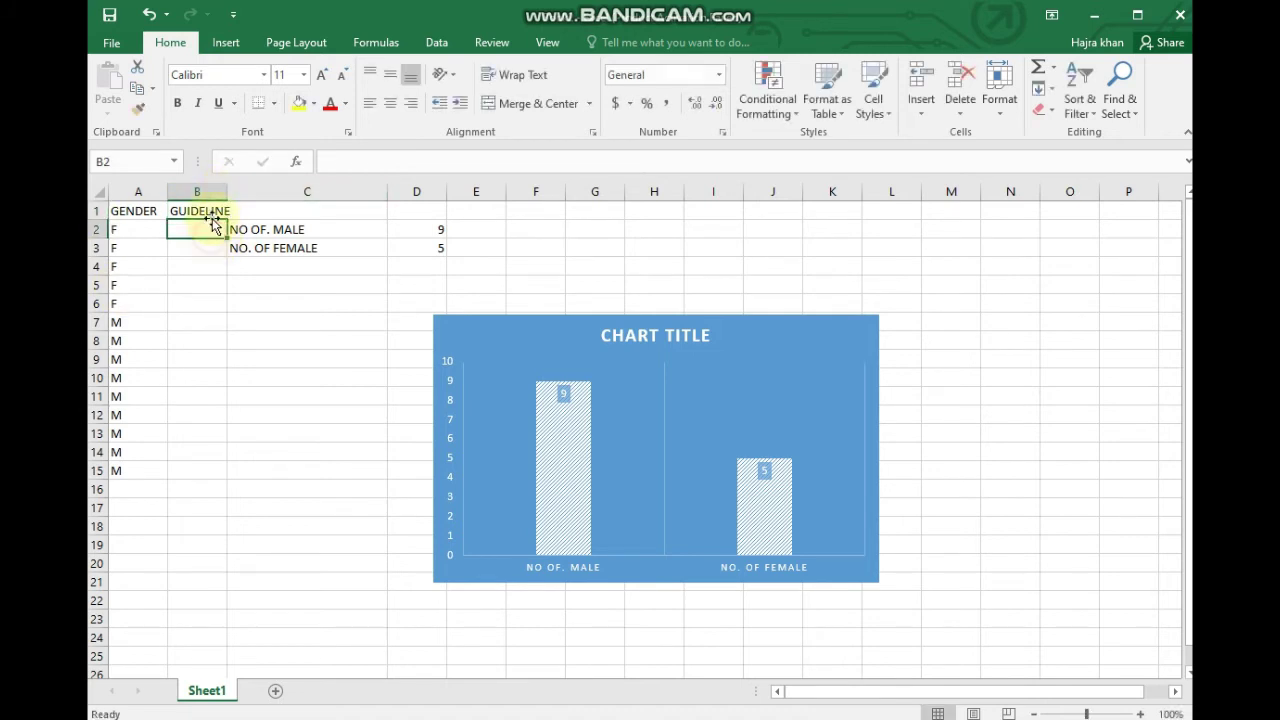
pyautogui.moveTo(228, 187); pyautogui.dragTo(268, 193)
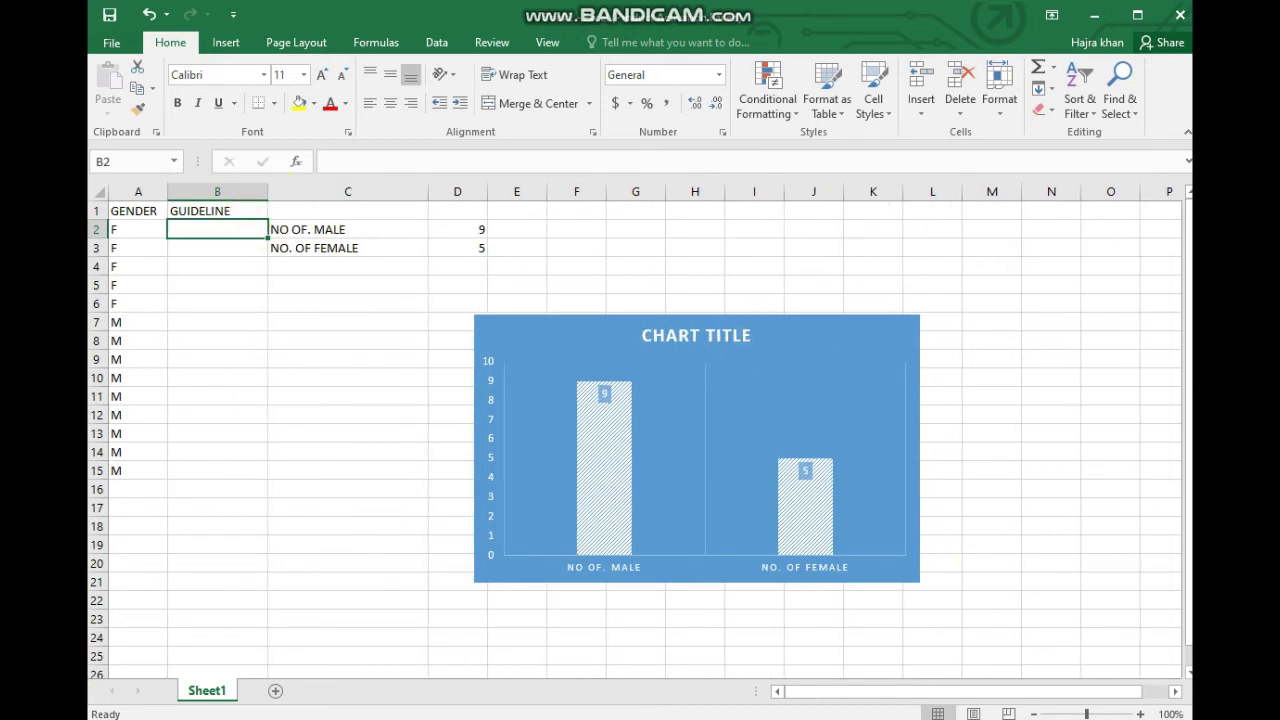
pyautogui.hotkey('alt', 'Tab')
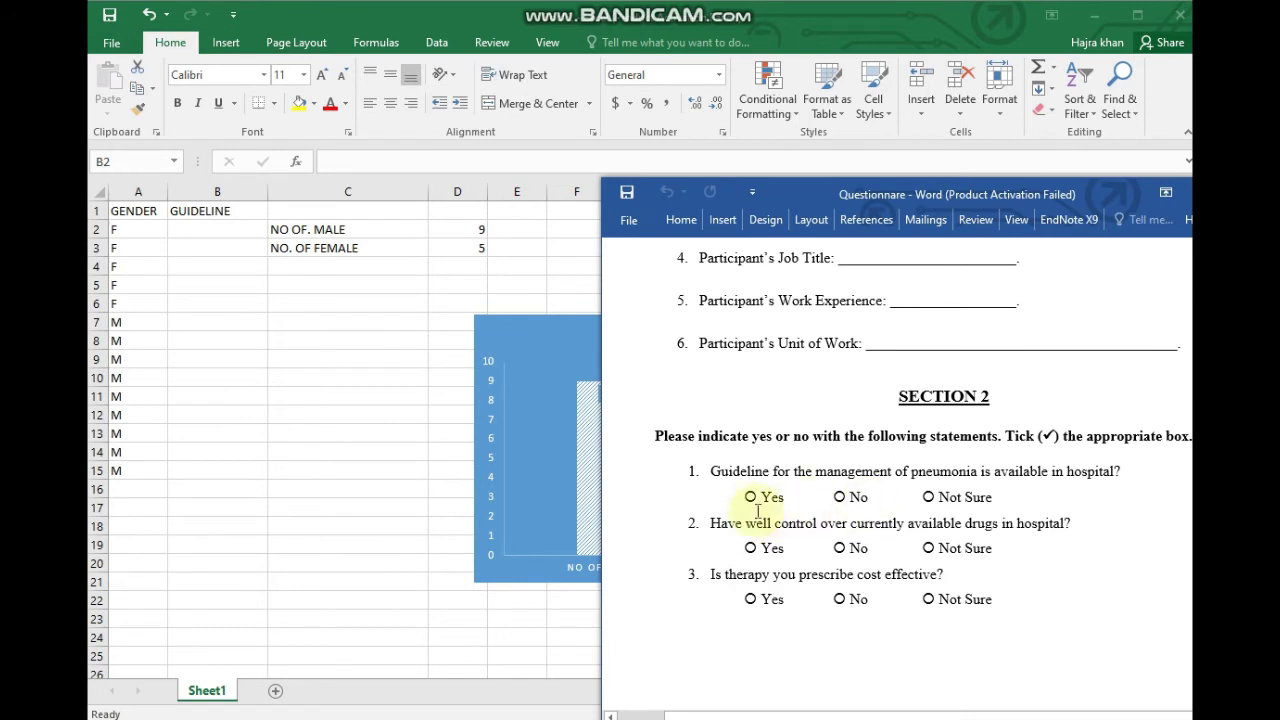
pyautogui.click(240, 223)
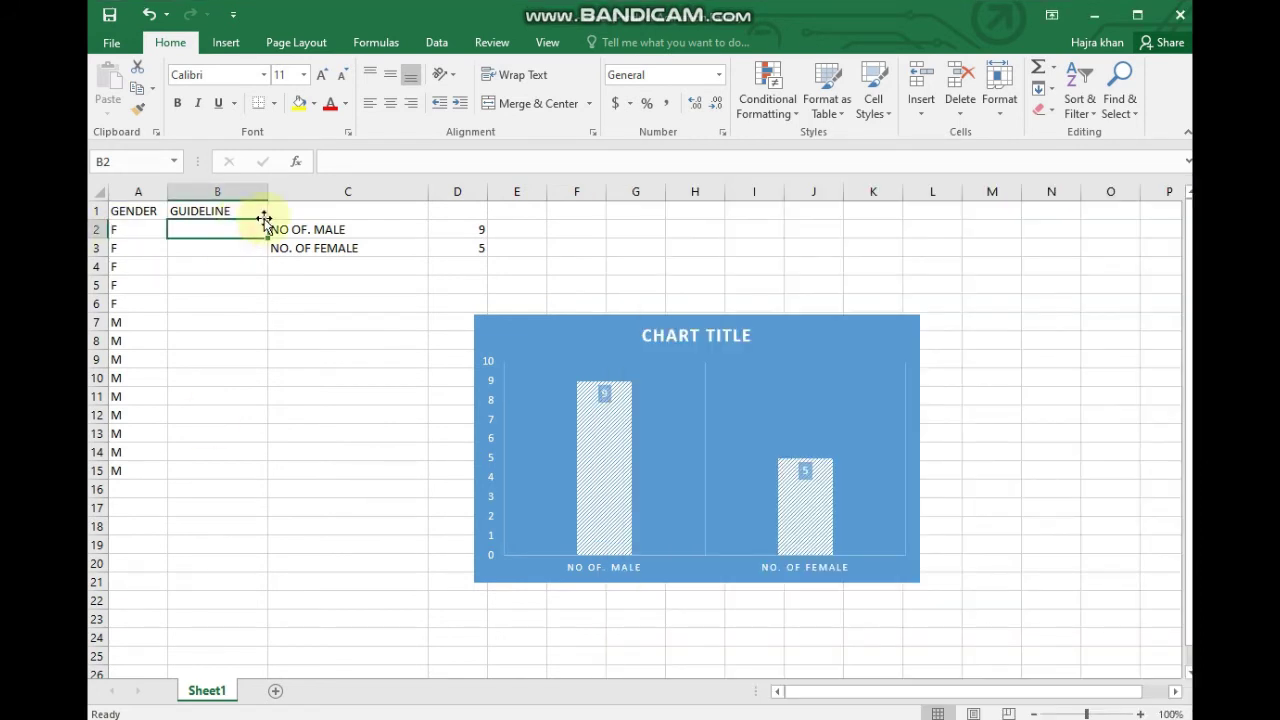
# Enter YES, NO, YES and NOT SURE into cells B2 through B5.
pyautogui.write('YES')
pyautogui.click(200, 247)
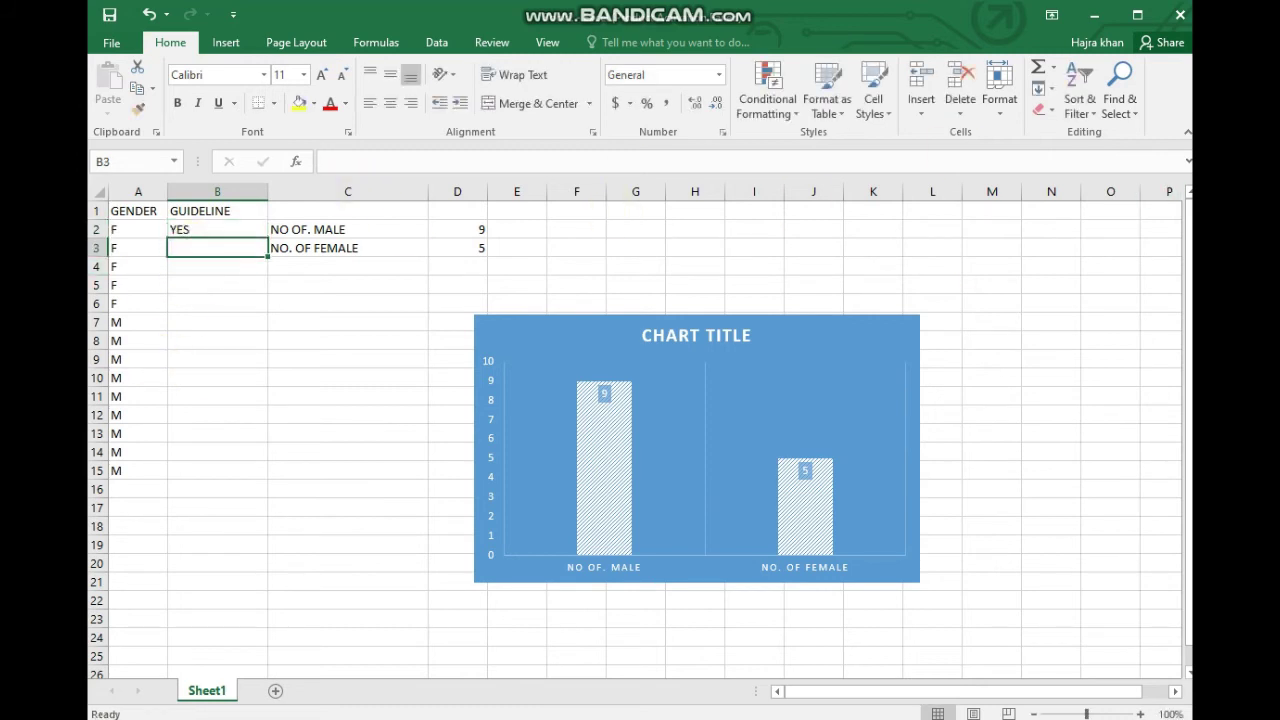
pyautogui.write('NO')
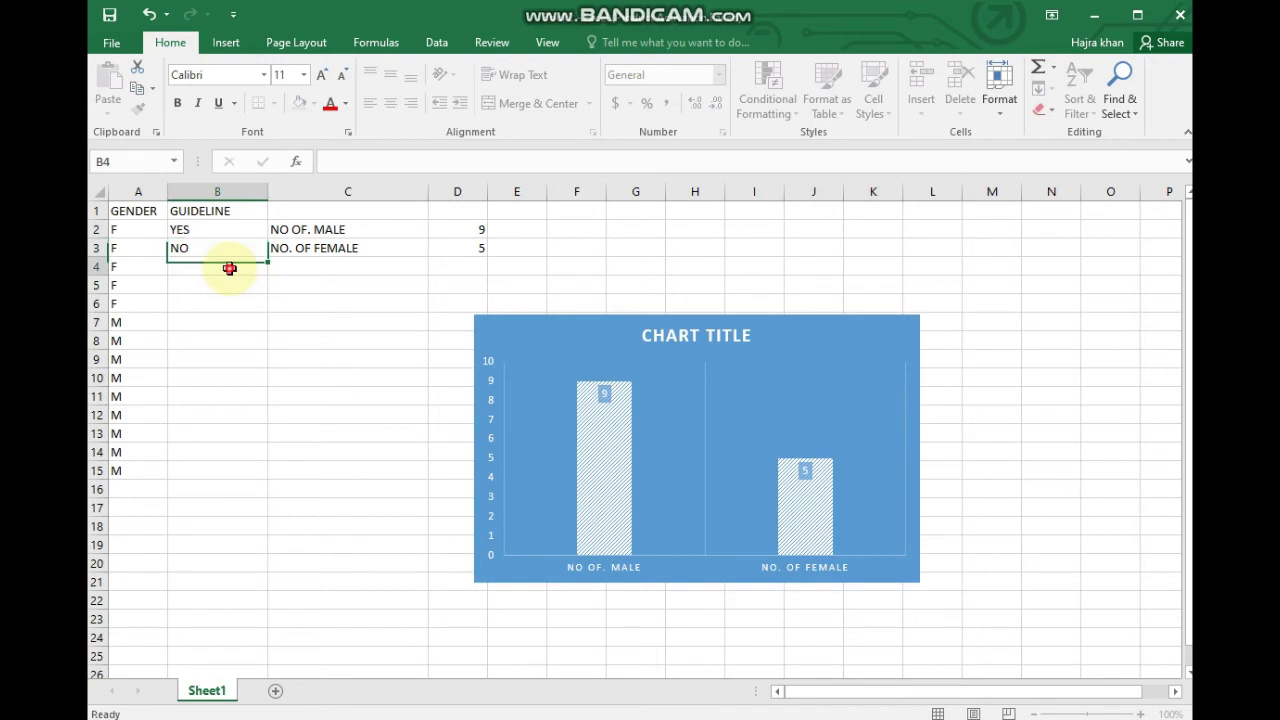
pyautogui.click(229, 266)
pyautogui.write('YES')
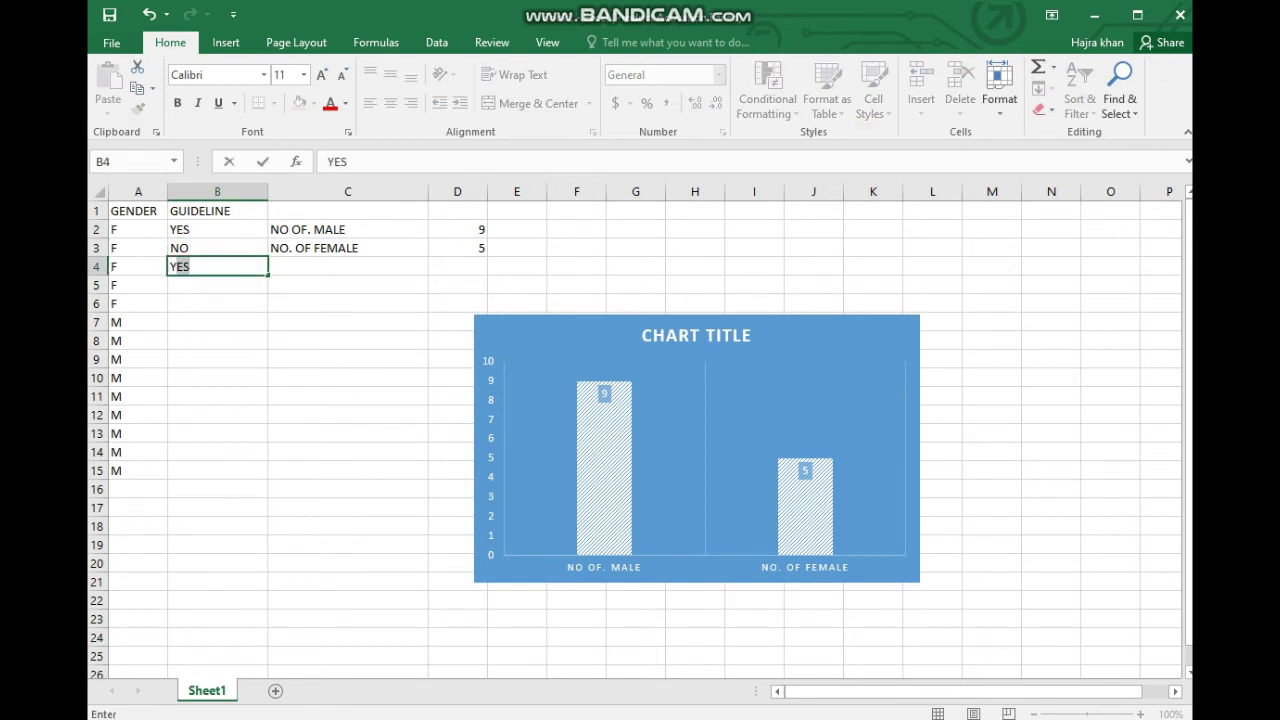
pyautogui.click(172, 285)
pyautogui.write('NOT')
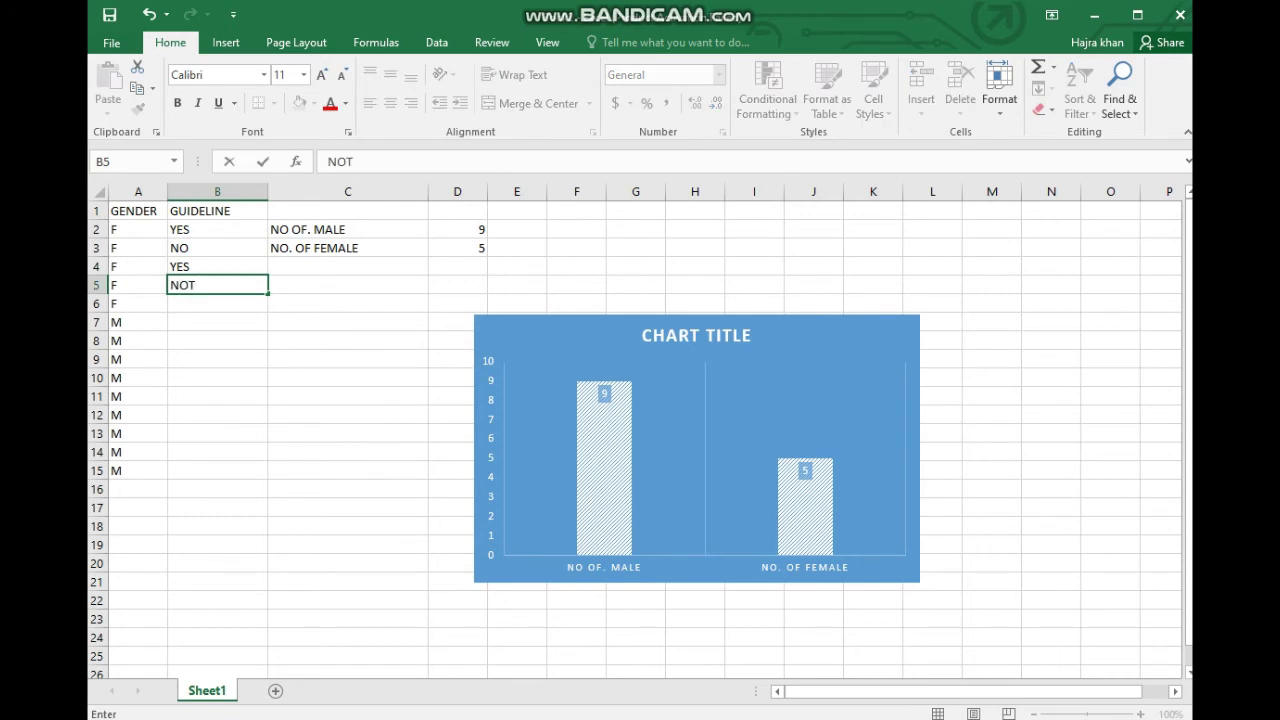
pyautogui.write(' SURE')
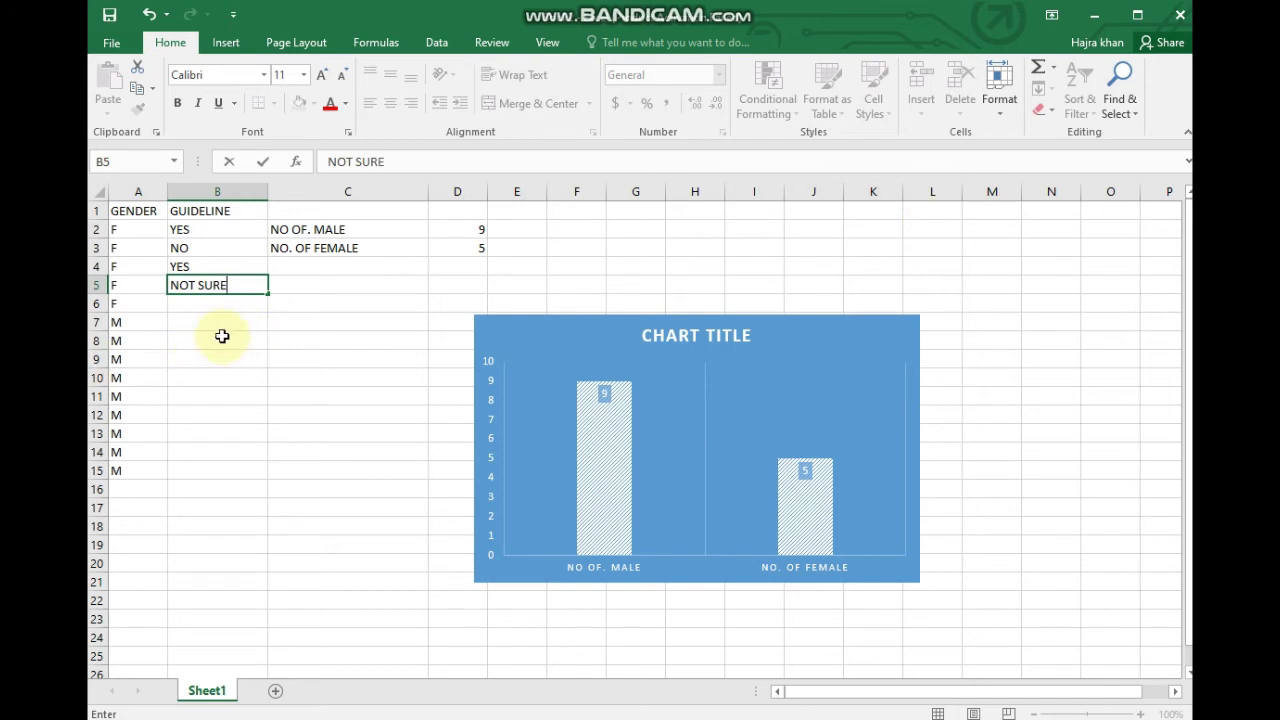
pyautogui.press('Return')
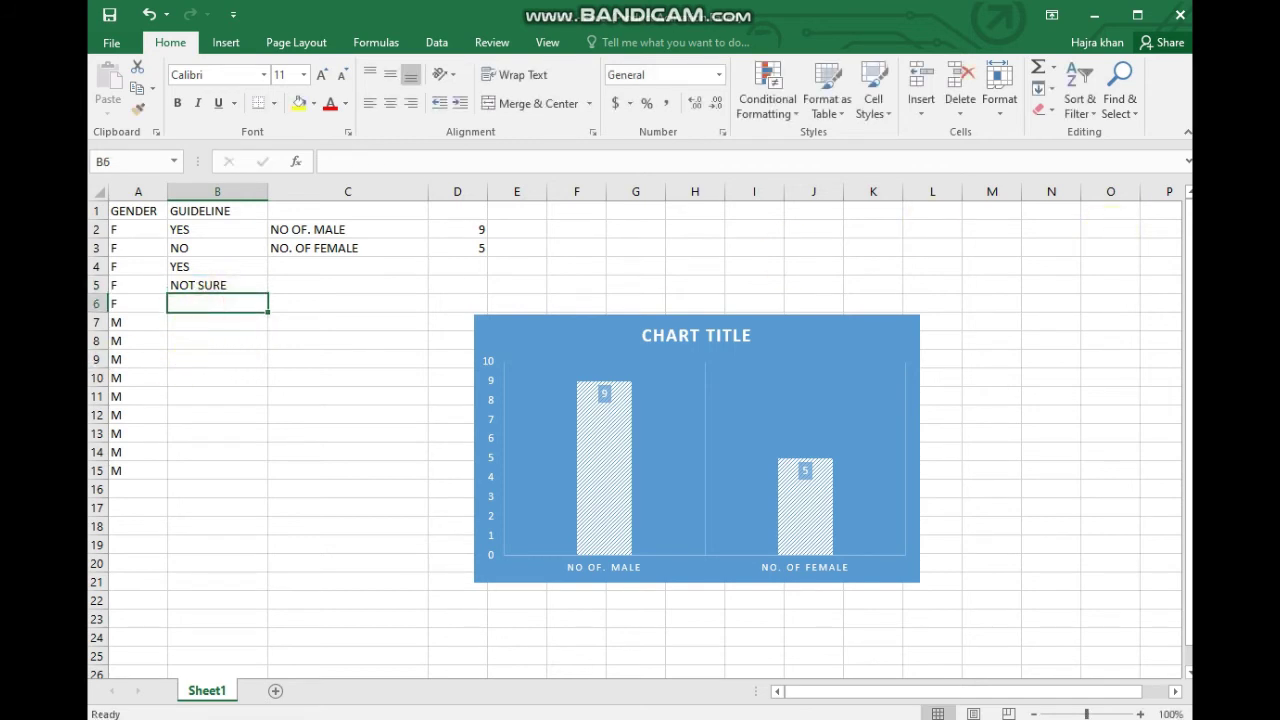
# Enter YES, NO, YES, NO and NOT SURE into cells B6 through B10.
pyautogui.write('YES')
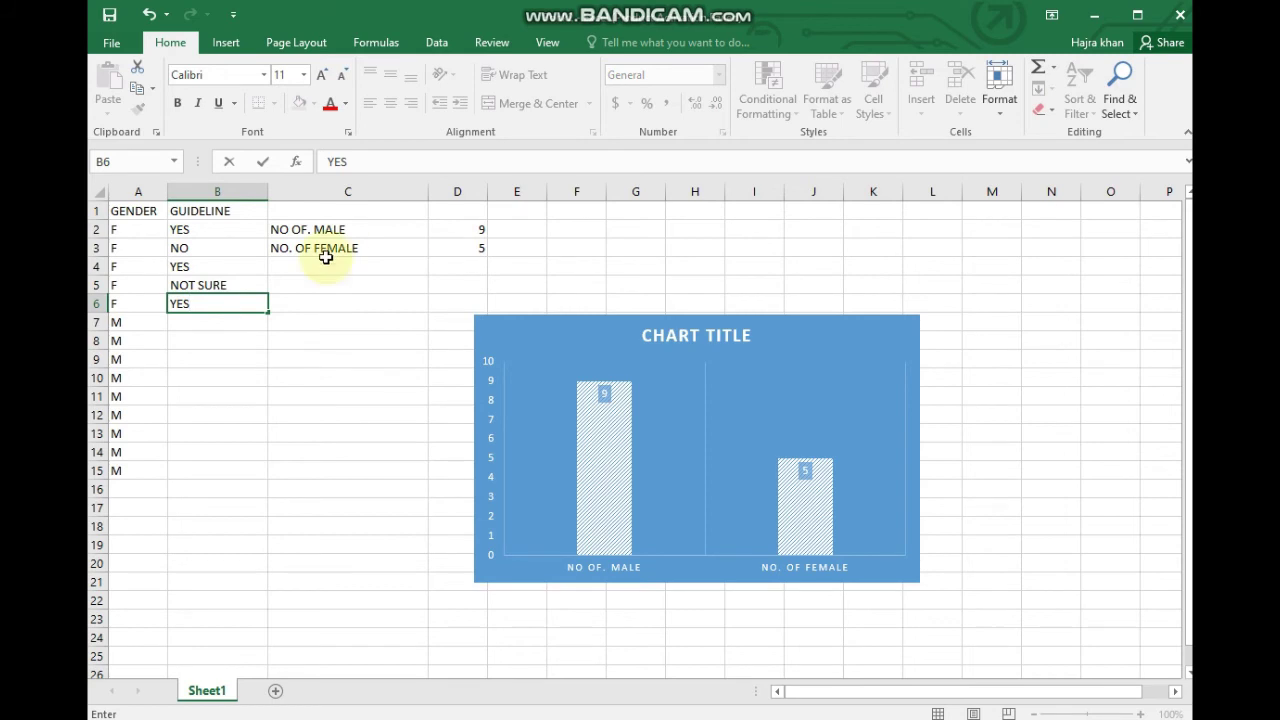
pyautogui.click(213, 320)
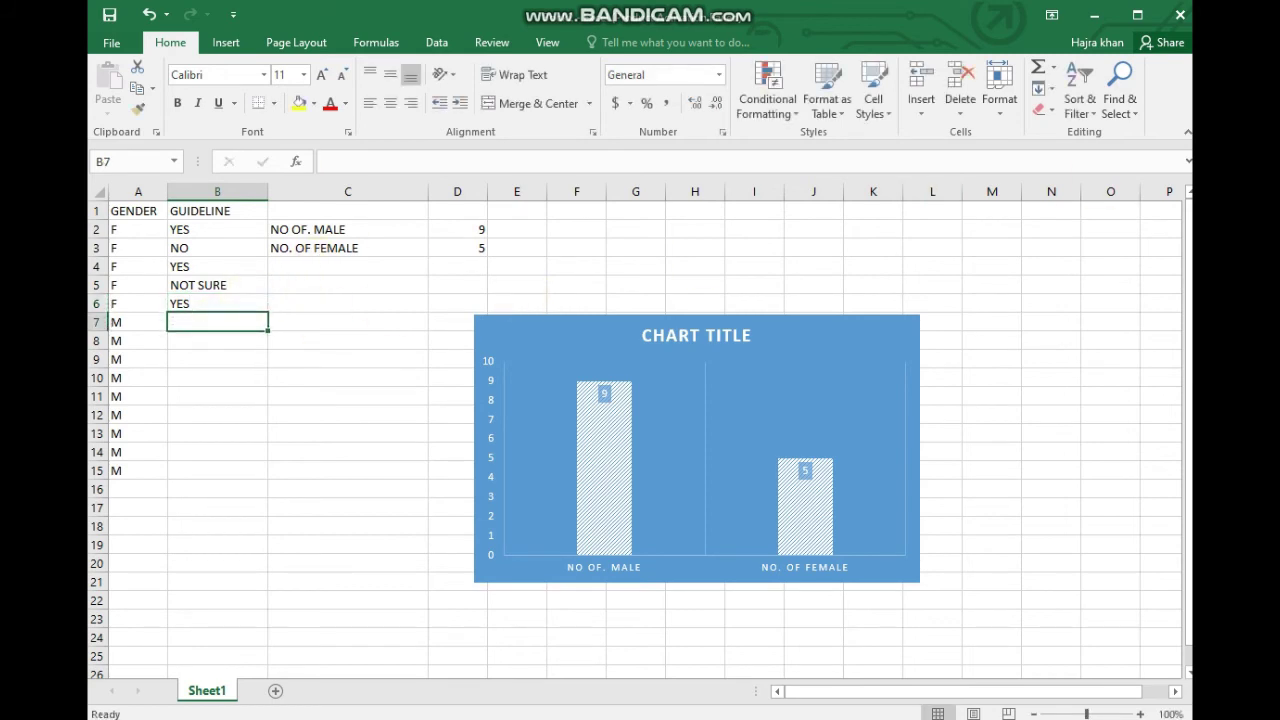
pyautogui.write('NO')
pyautogui.click(246, 338)
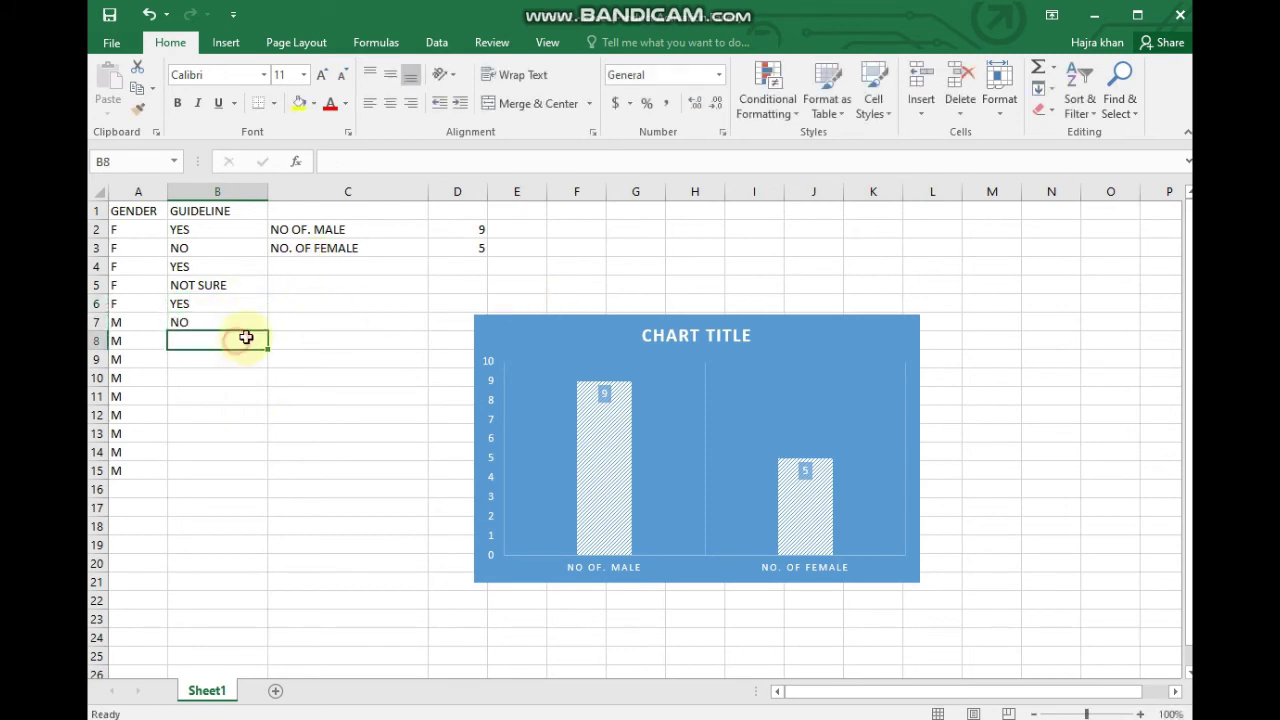
pyautogui.write('YES')
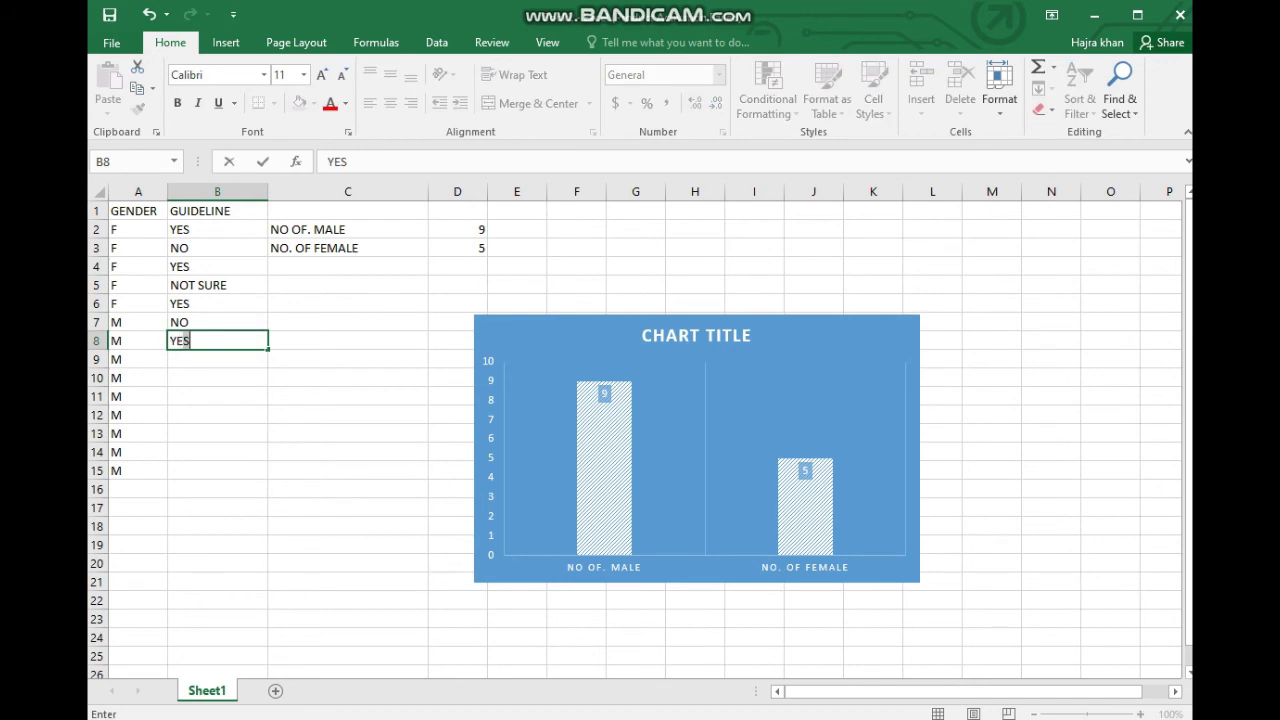
pyautogui.click(191, 357)
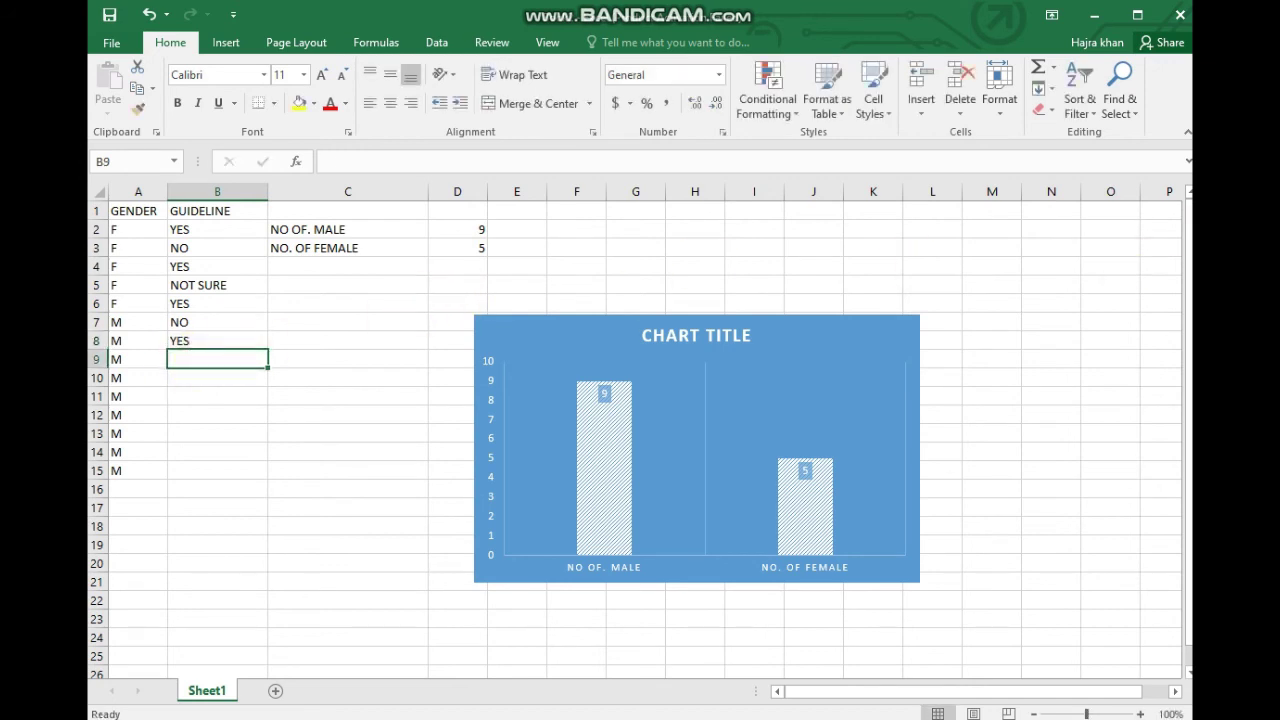
pyautogui.write('NO')
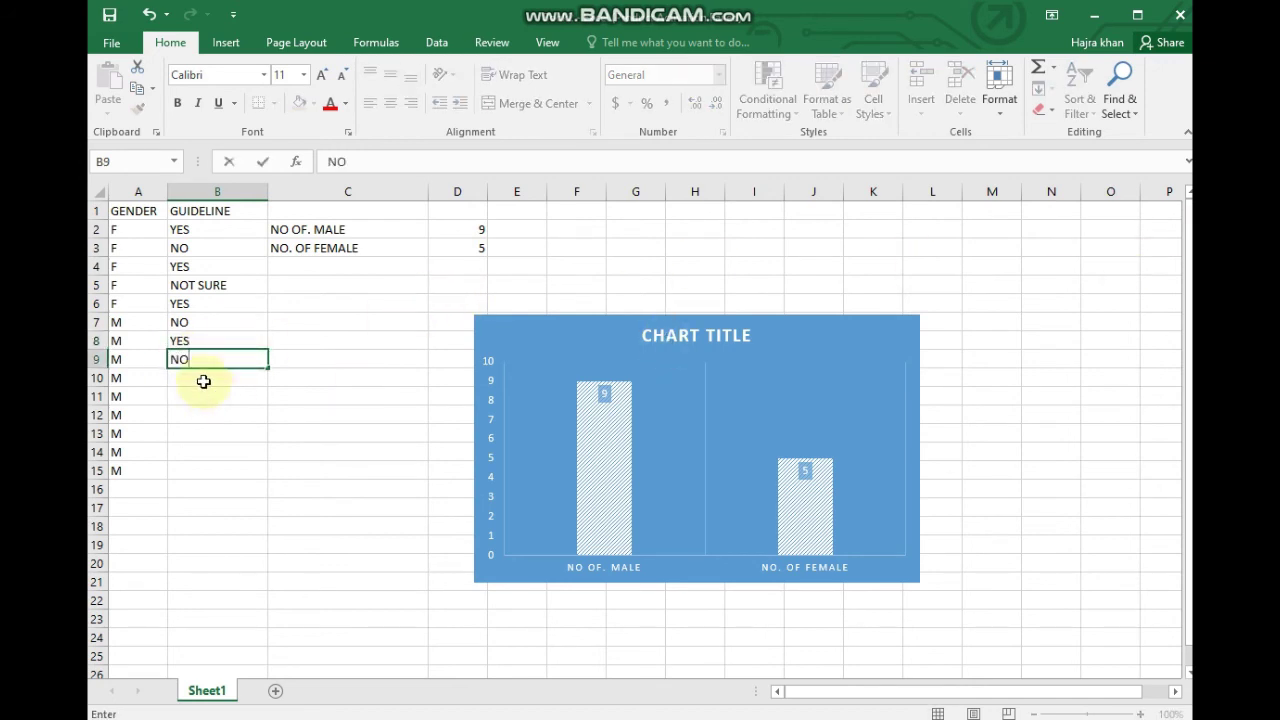
pyautogui.click(249, 371)
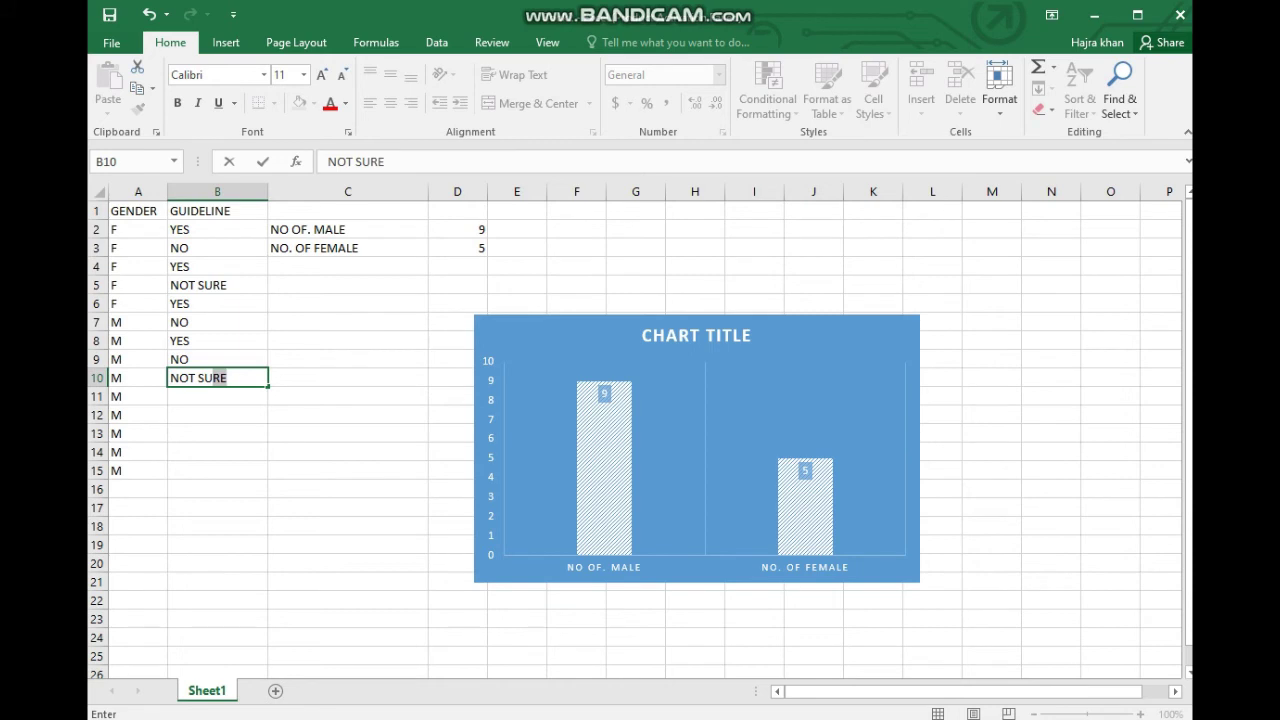
pyautogui.click(209, 284)
# Sort only the B2:B10 answers, continuing with the current selection, grouping NO, NOT SURE, YES.
pyautogui.moveTo(167, 221); pyautogui.dragTo(237, 378)
pyautogui.click(200, 230)
pyautogui.click(1080, 85)
pyautogui.click(1090, 128)
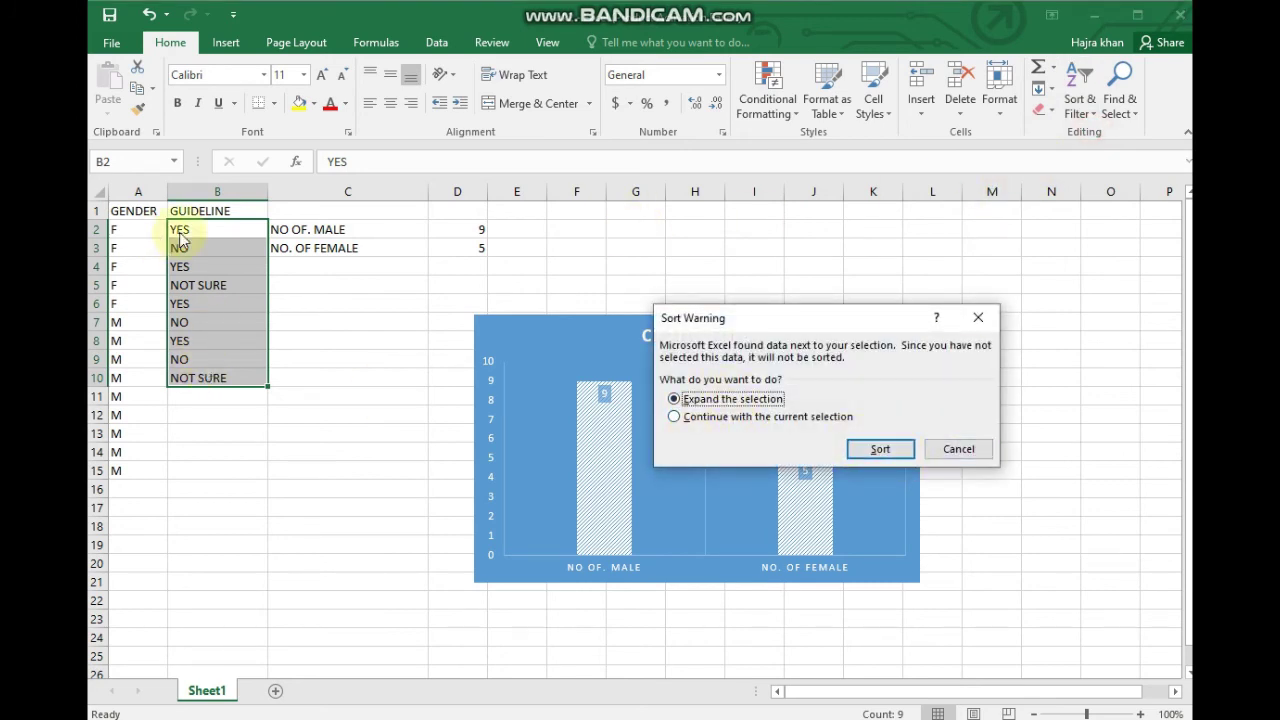
pyautogui.click(712, 424)
pyautogui.click(884, 448)
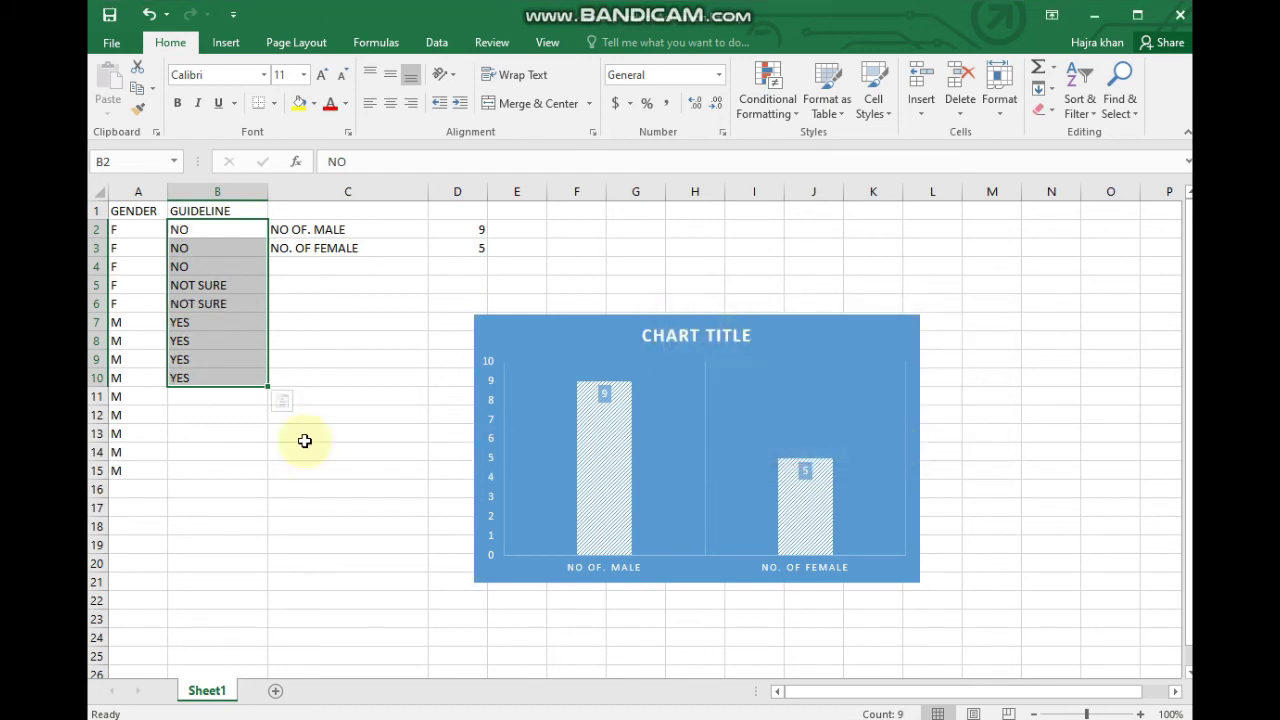
# Select the cell range C5 to D7.
pyautogui.click(201, 213)
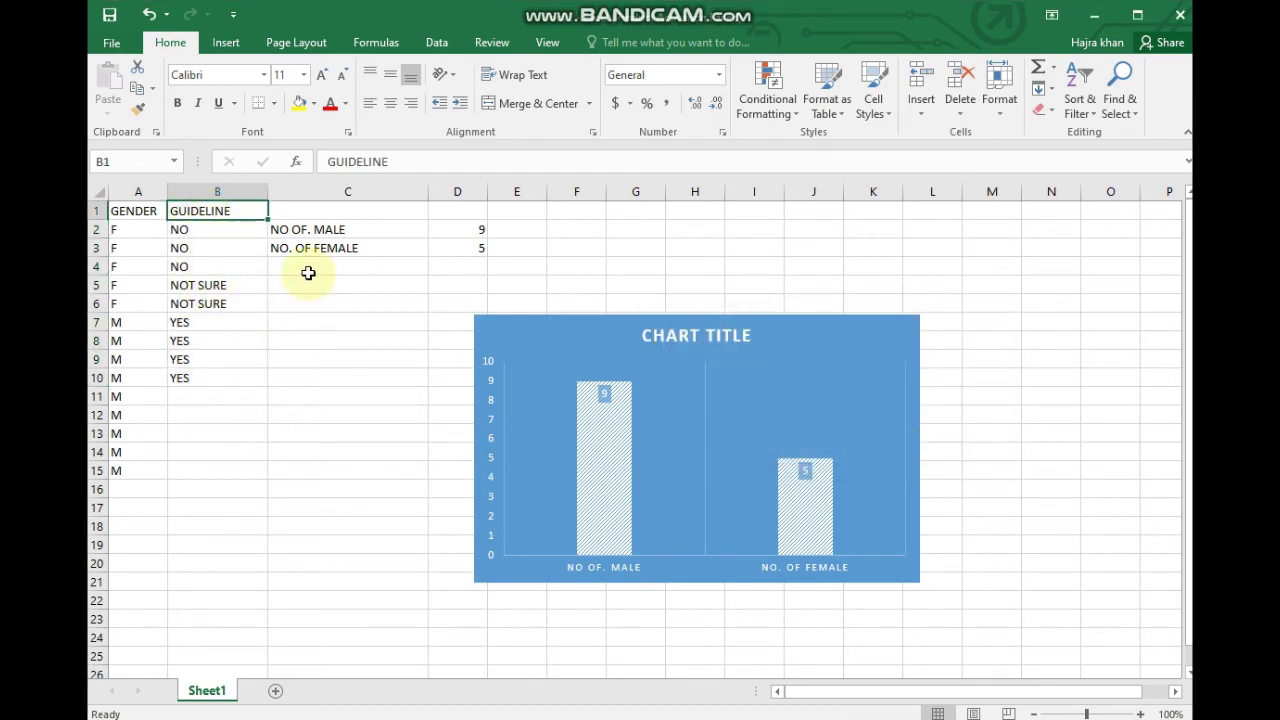
pyautogui.click(280, 284)
pyautogui.moveTo(369, 291); pyautogui.dragTo(886, 358)
# Delete the empty gender pie chart.
pyautogui.click(697, 338)
pyautogui.rightClick(709, 348)
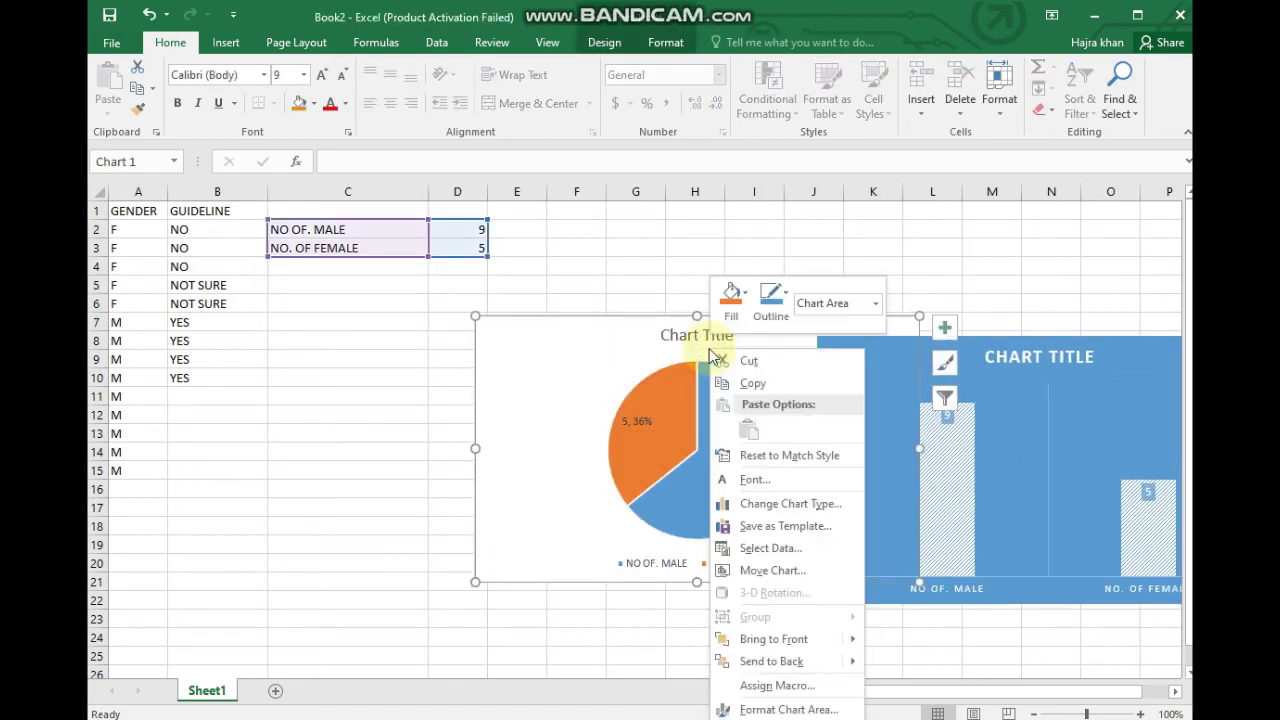
pyautogui.rightClick(700, 565)
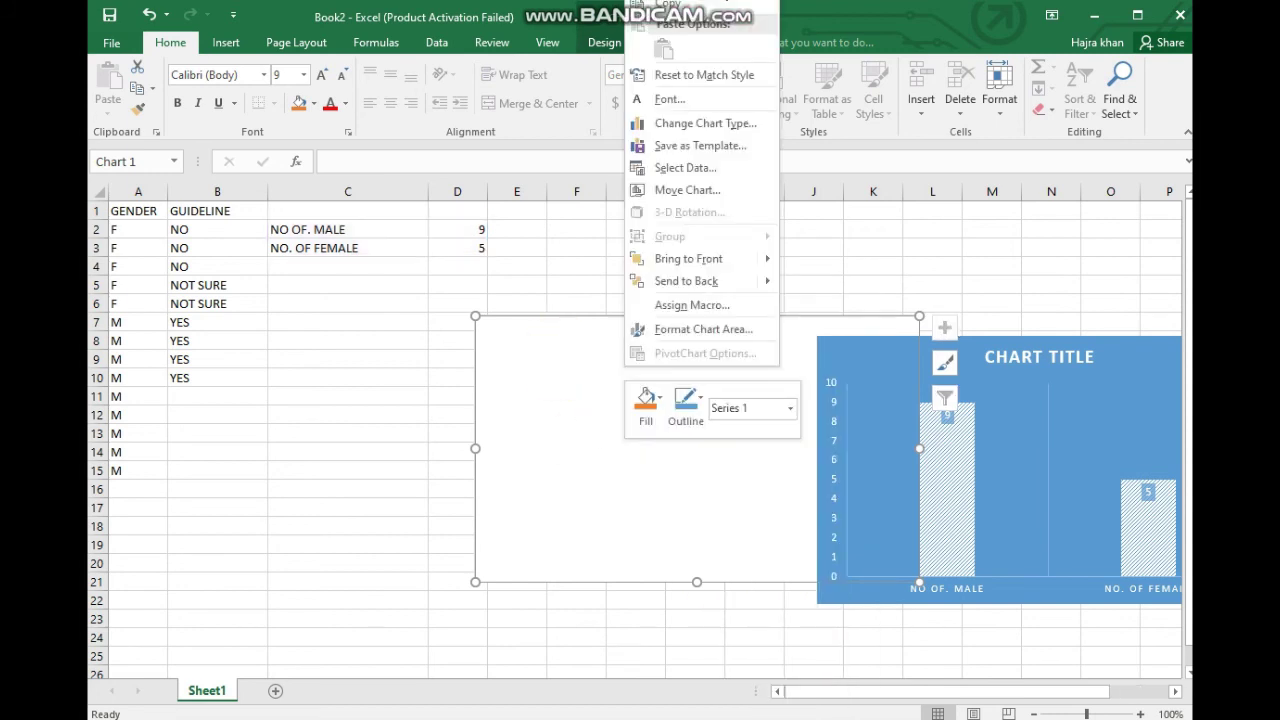
pyautogui.press('Escape')
pyautogui.press('Delete')
# Delete the gender count column chart and make C5 the active cell.
pyautogui.rightClick(898, 479)
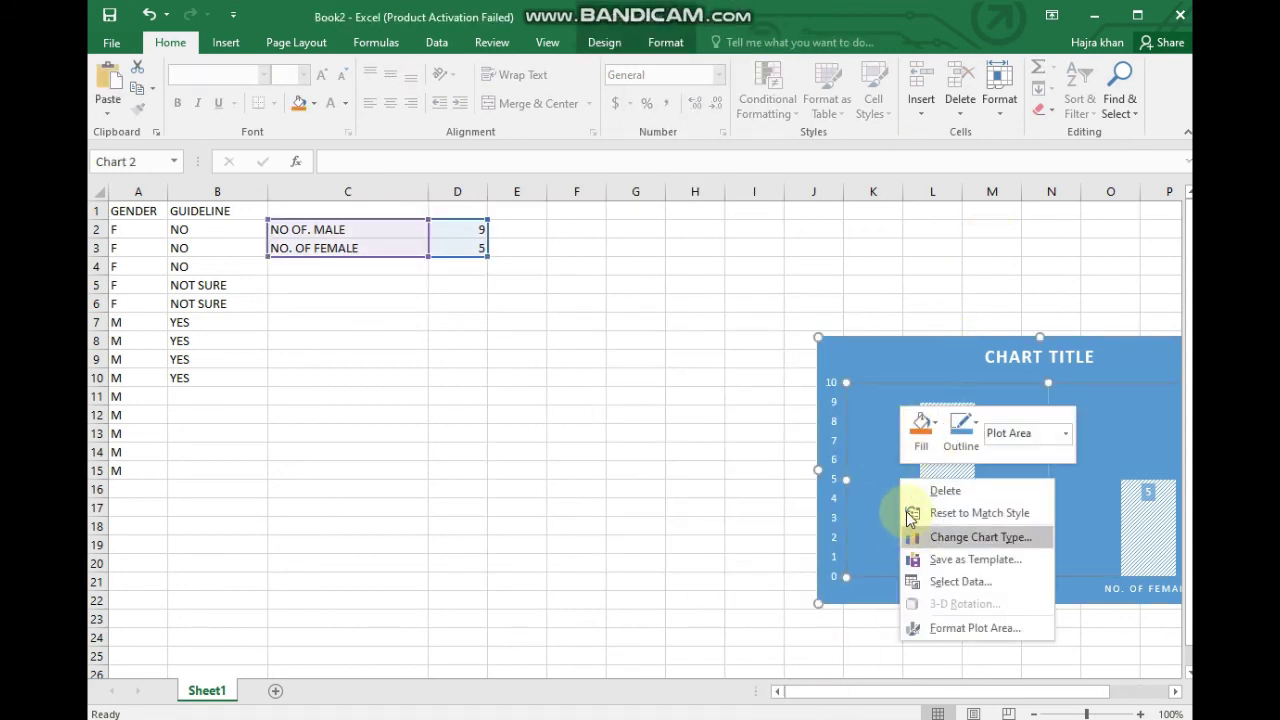
pyautogui.press('Escape')
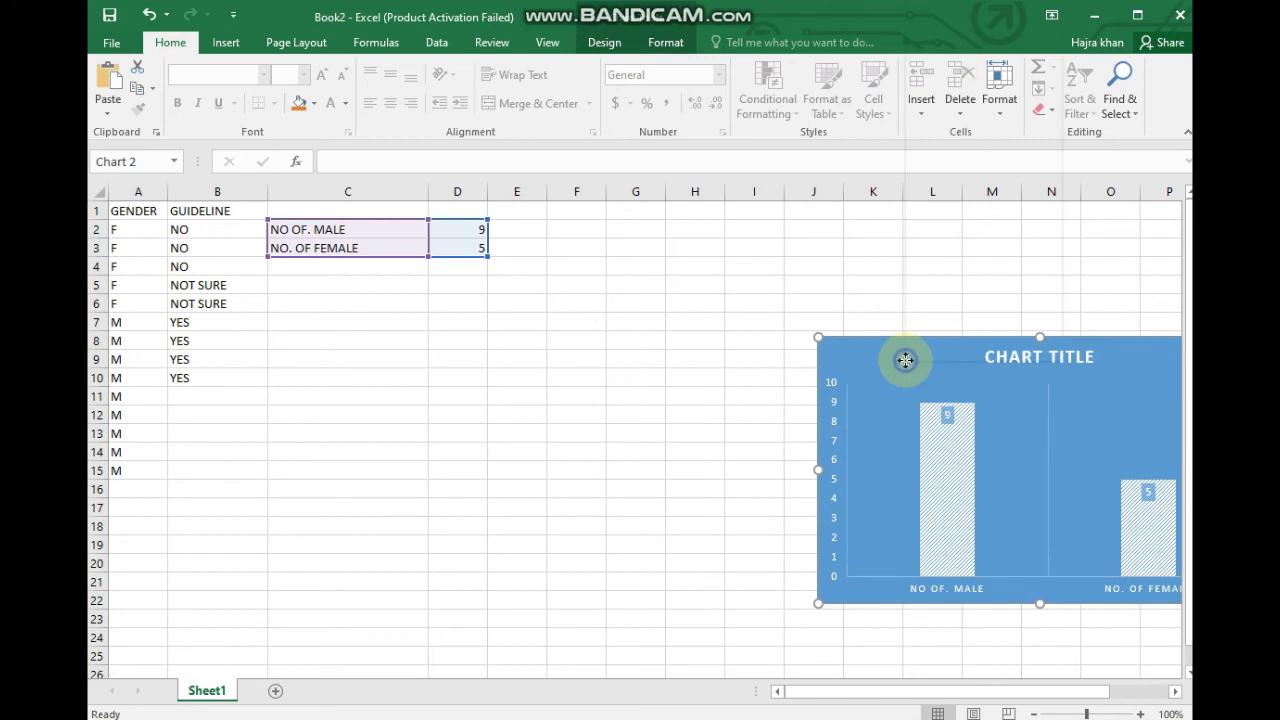
pyautogui.click(905, 360)
pyautogui.rightClick(905, 360)
pyautogui.click(960, 3)
pyautogui.press('Delete')
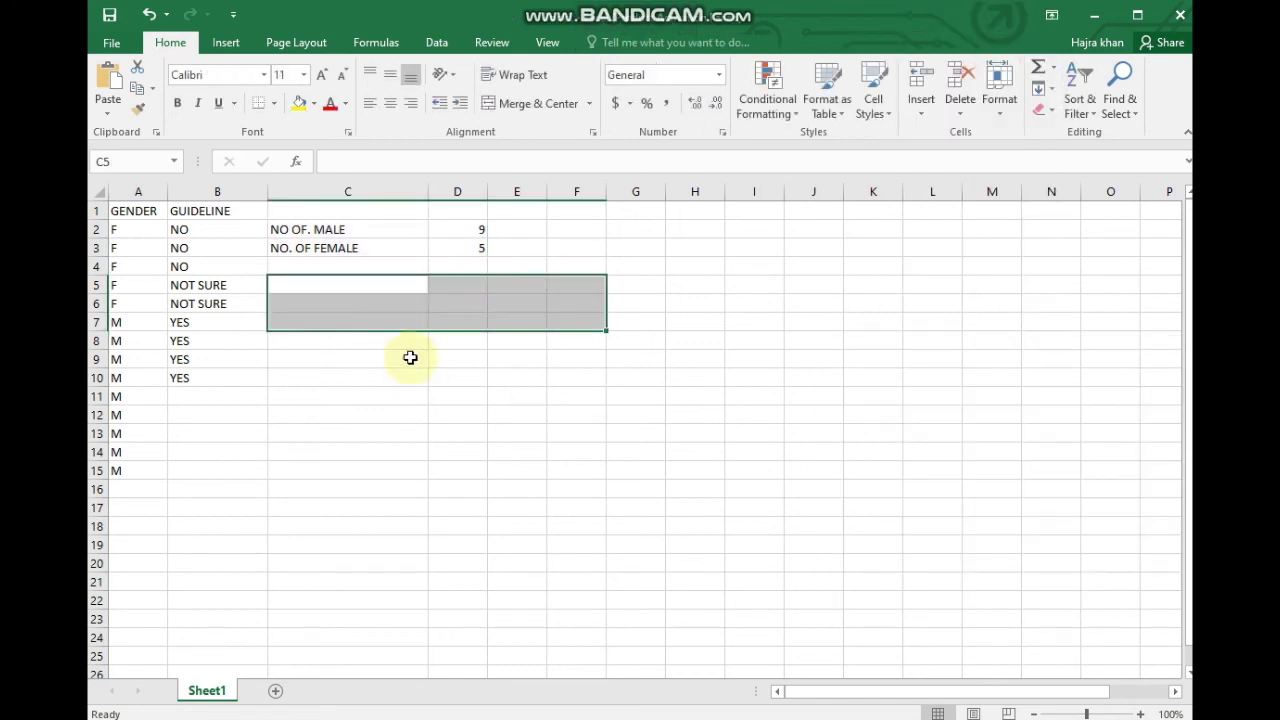
pyautogui.click(323, 284)
pyautogui.click(323, 284)
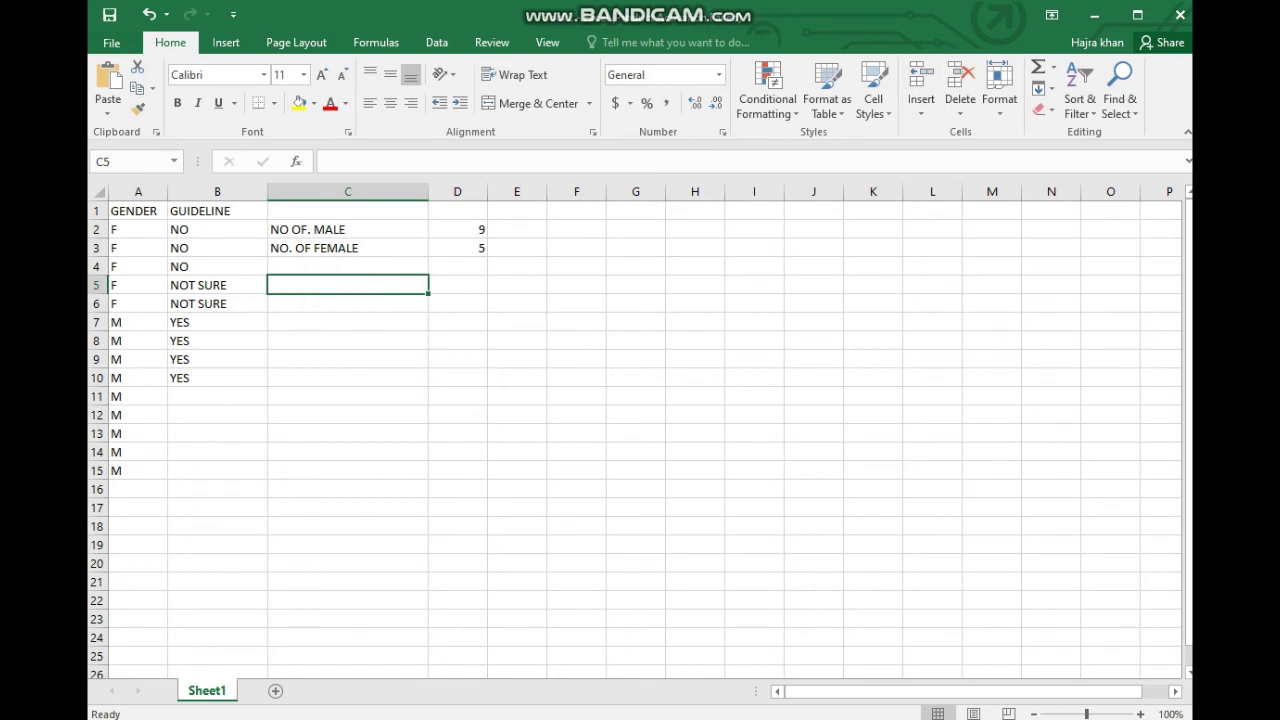
# Type the labels NO, YES and NOT SURE into cells C5 to C7.
pyautogui.write('NO')
pyautogui.click(363, 303)
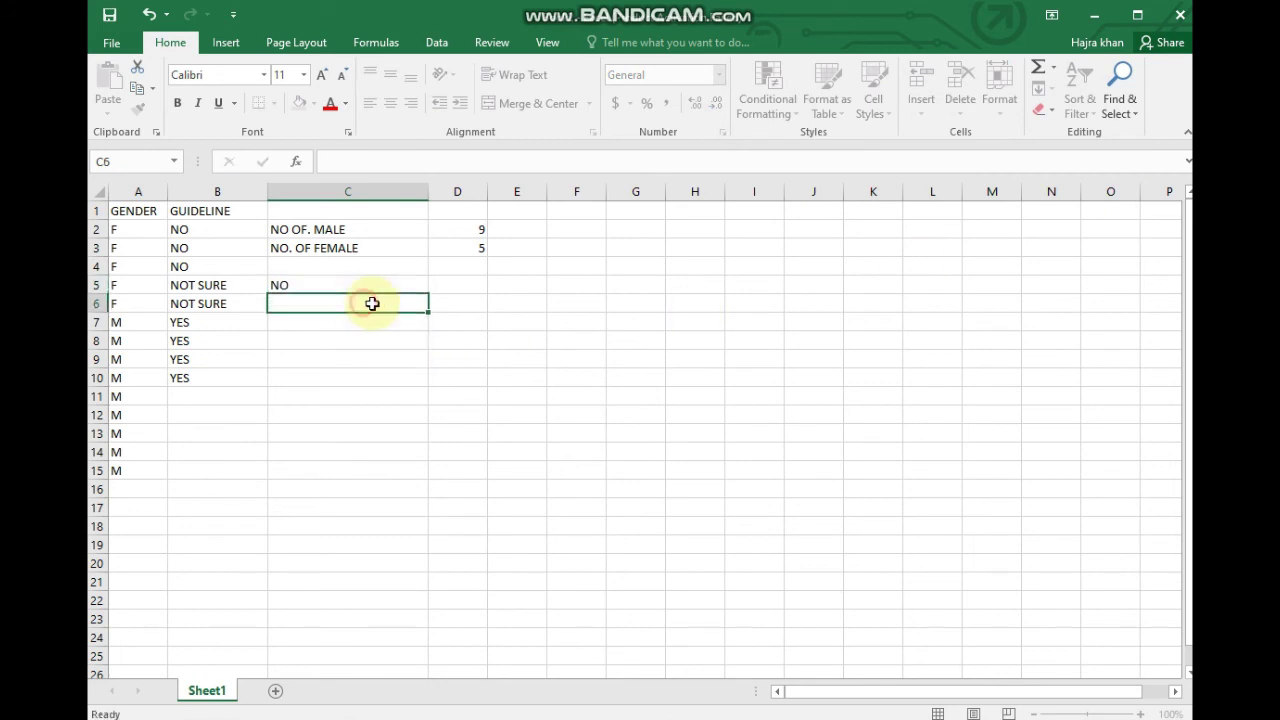
pyautogui.write('YES')
pyautogui.press('Return')
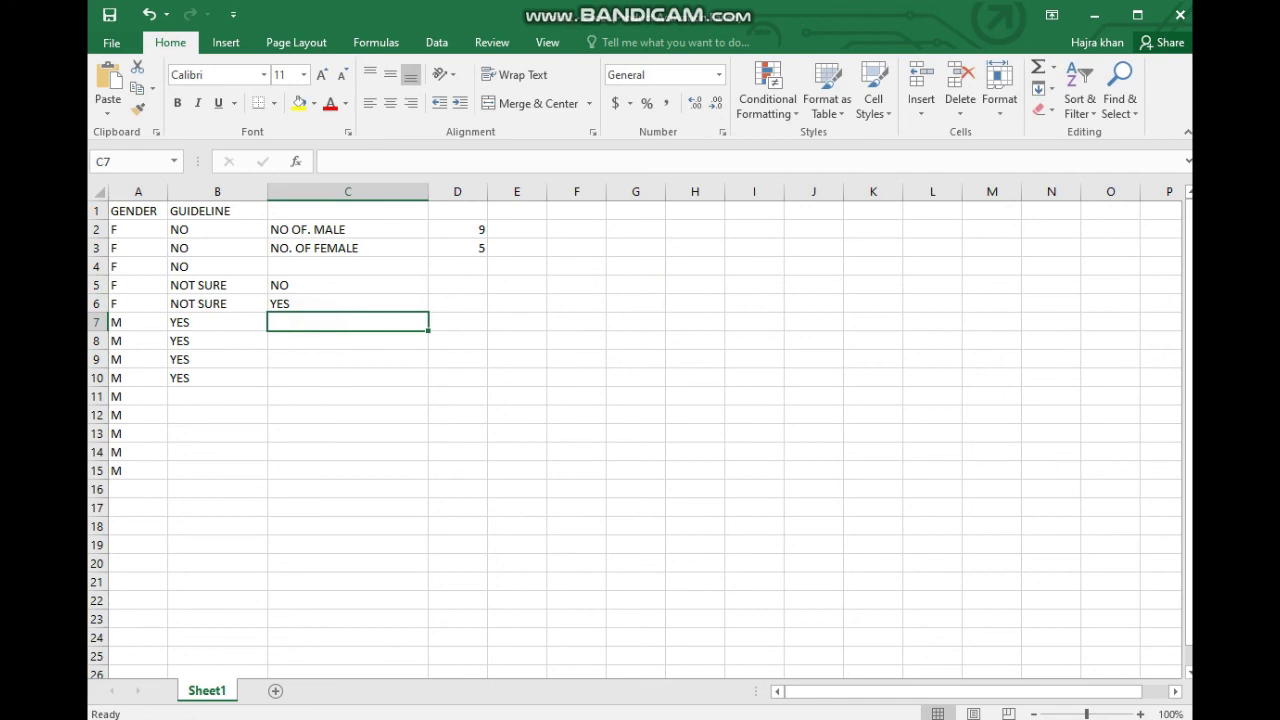
pyautogui.write('NOT SURE')
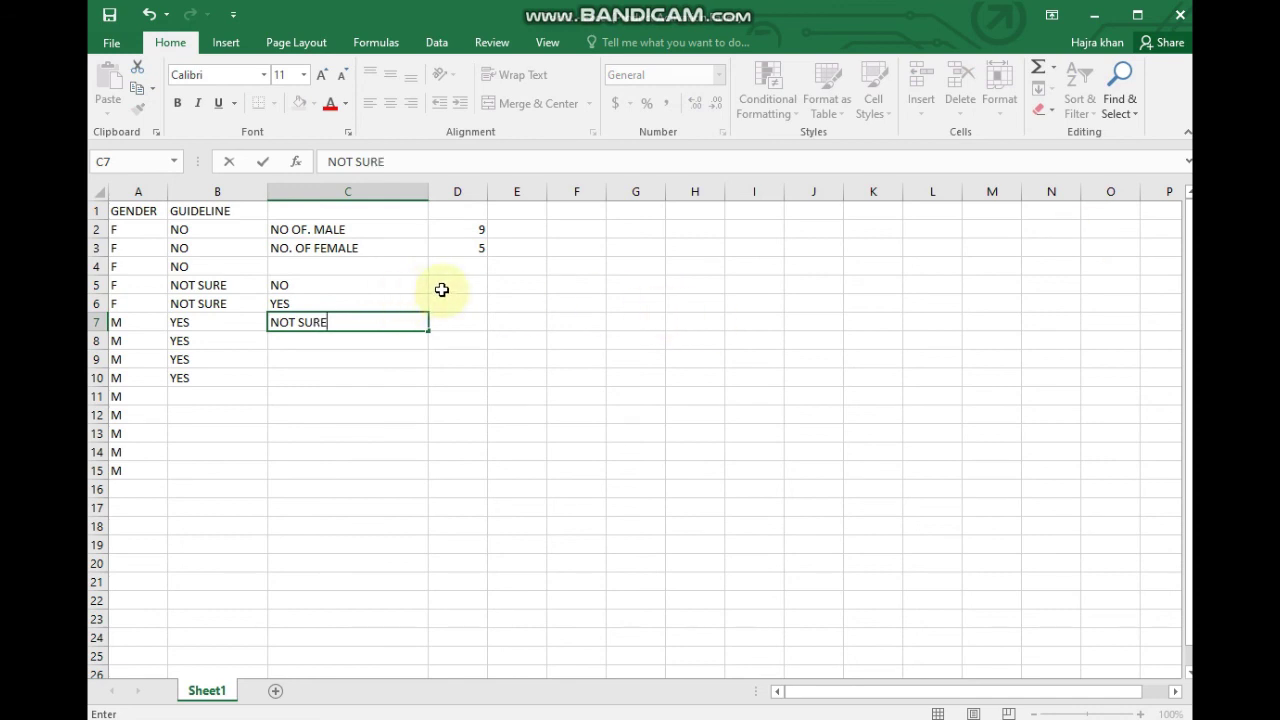
pyautogui.click(445, 288)
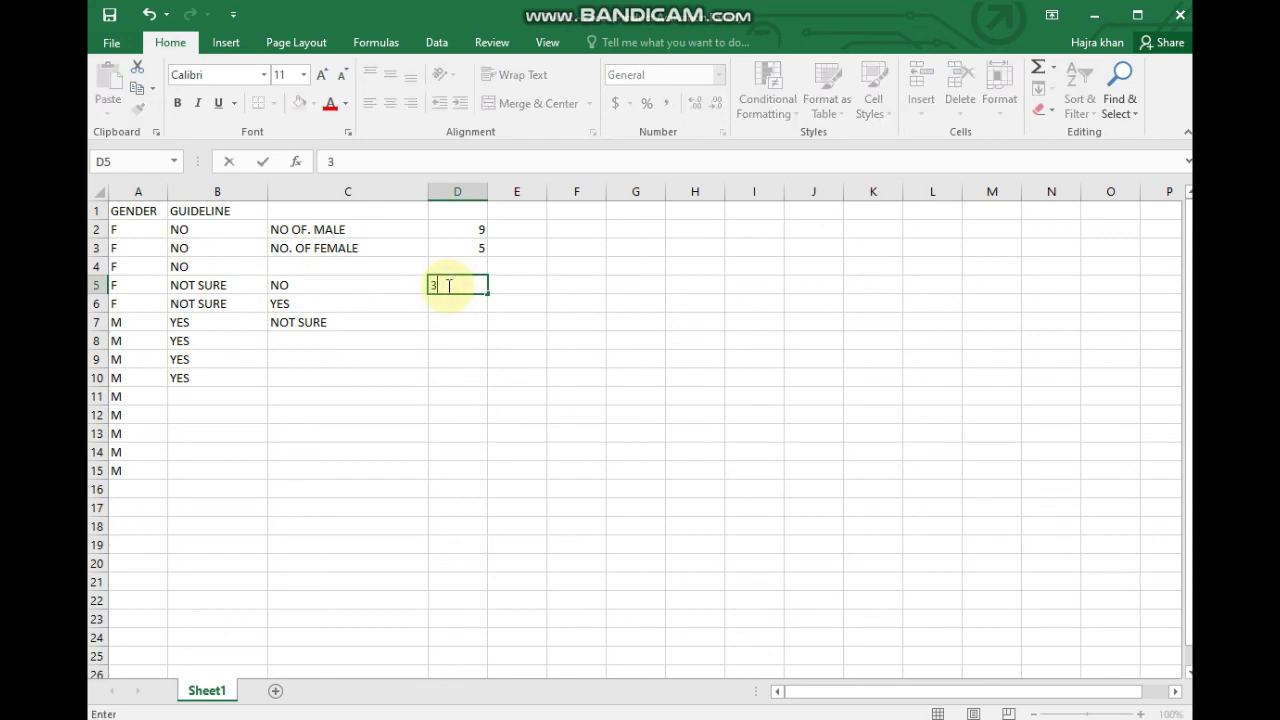
# Enter the counts 3, 4 and 2 in D5:D7, then select C5:D7.
pyautogui.click(458, 303)
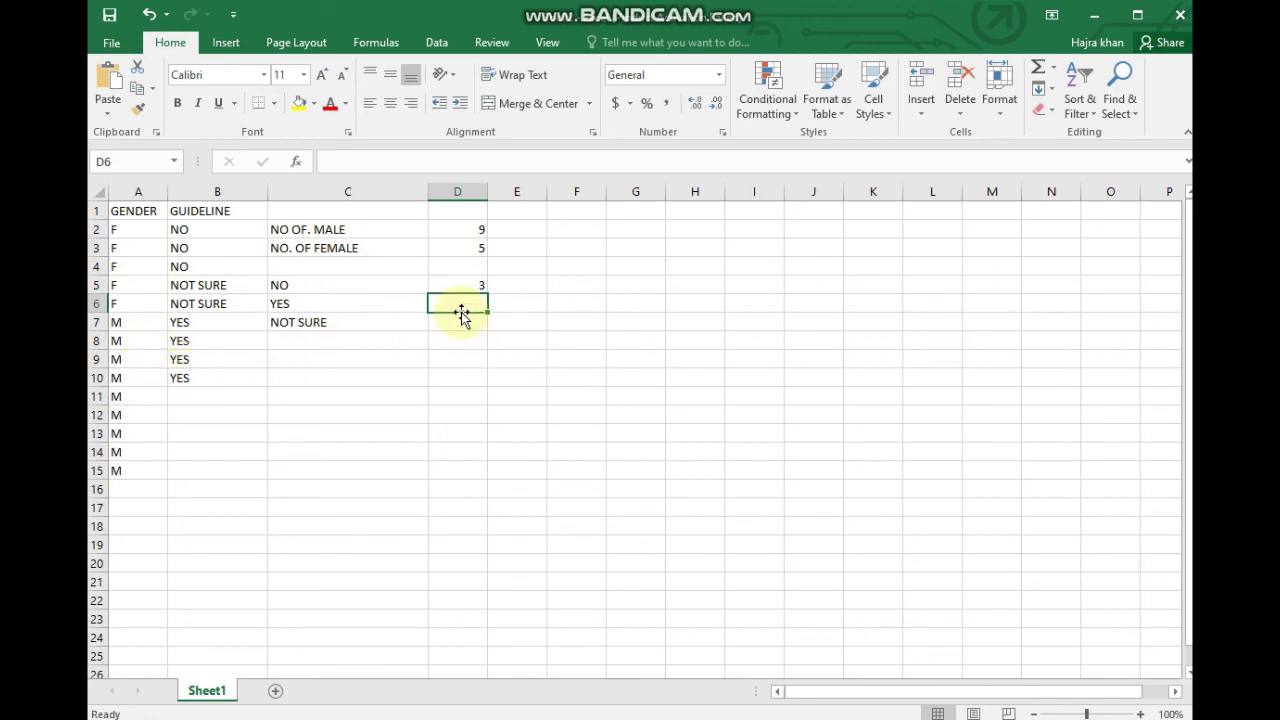
pyautogui.write('4')
pyautogui.press('Return')
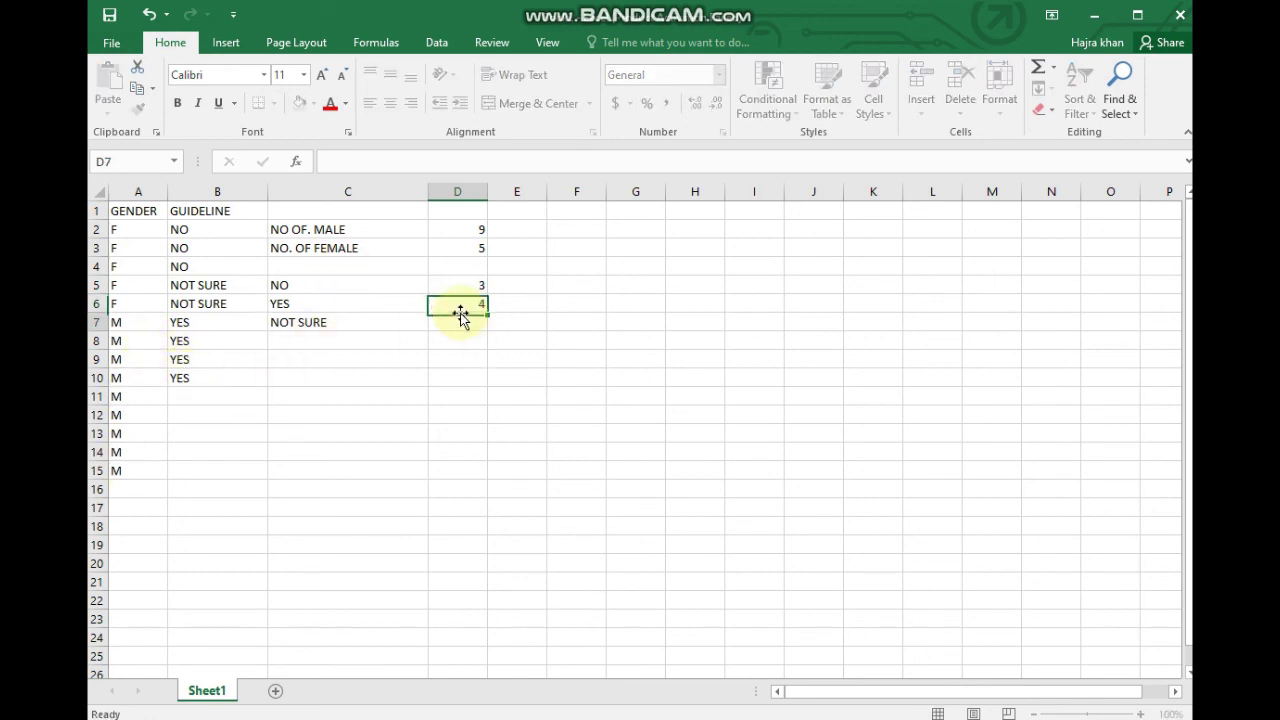
pyautogui.write('2')
pyautogui.press('Return')
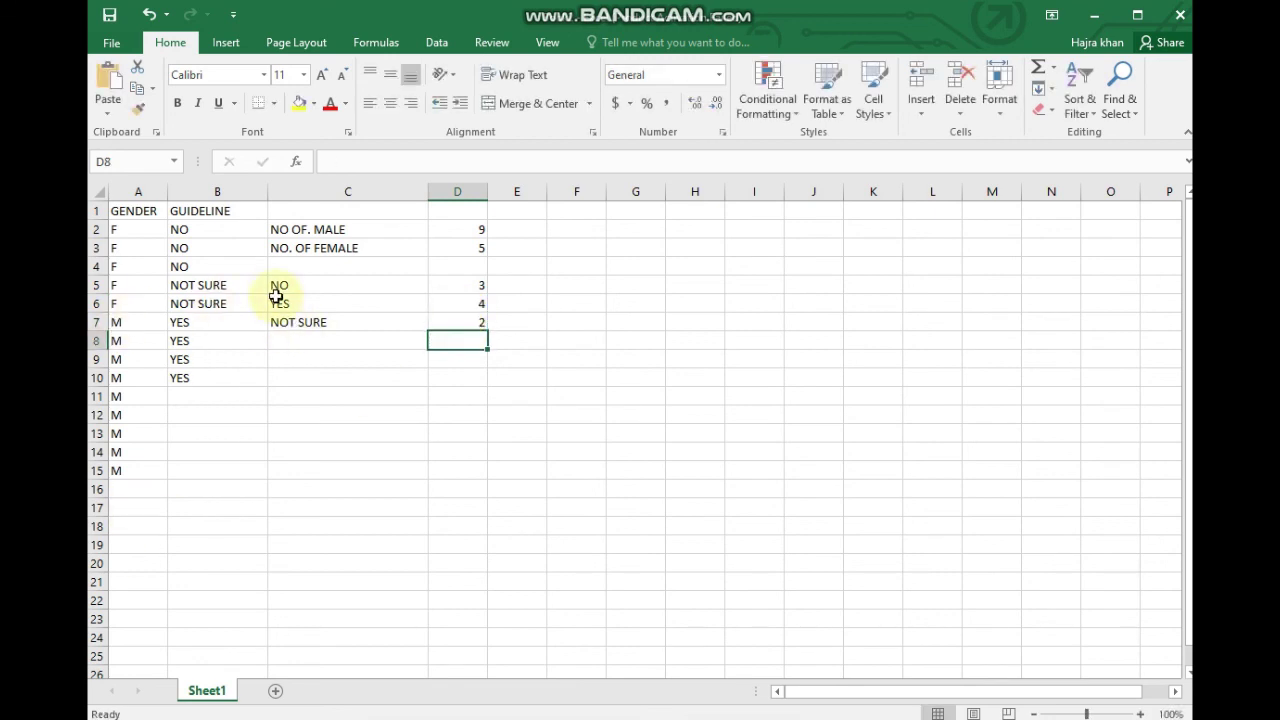
pyautogui.moveTo(280, 285); pyautogui.dragTo(482, 322)
# Insert a 2-D pie chart of the selected NO, YES and NOT SURE counts.
pyautogui.click(227, 42)
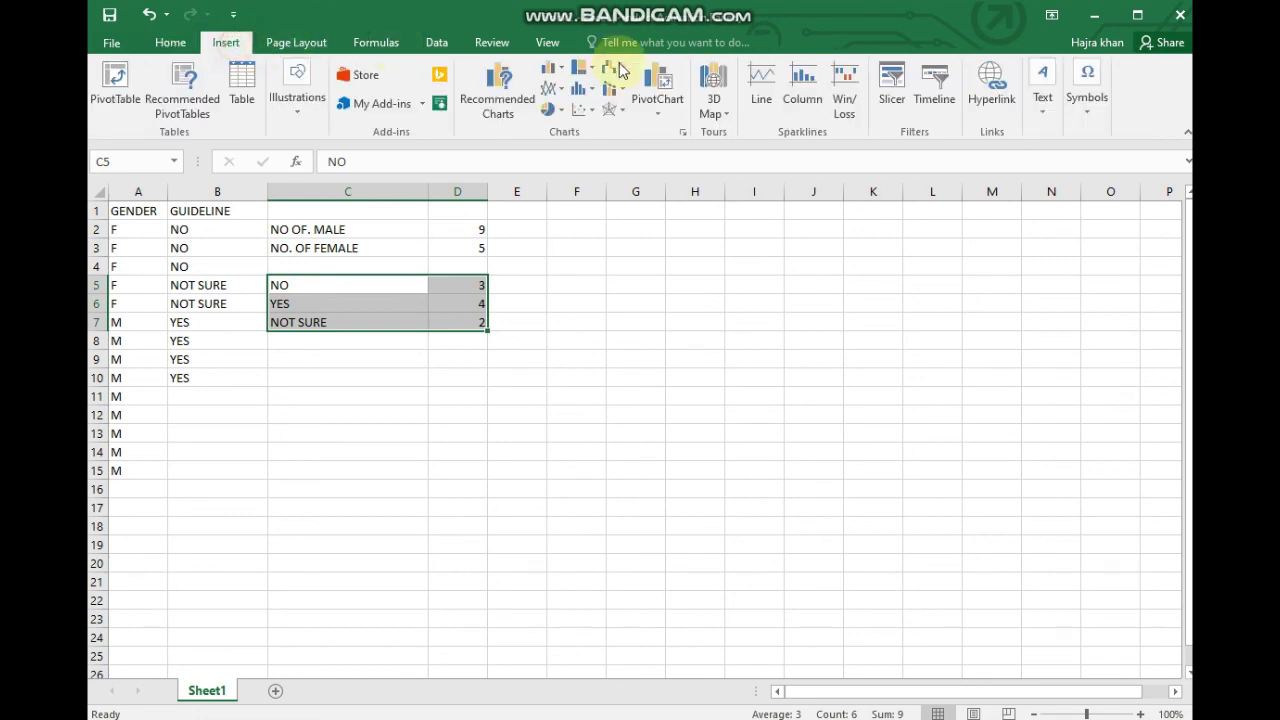
pyautogui.click(552, 108)
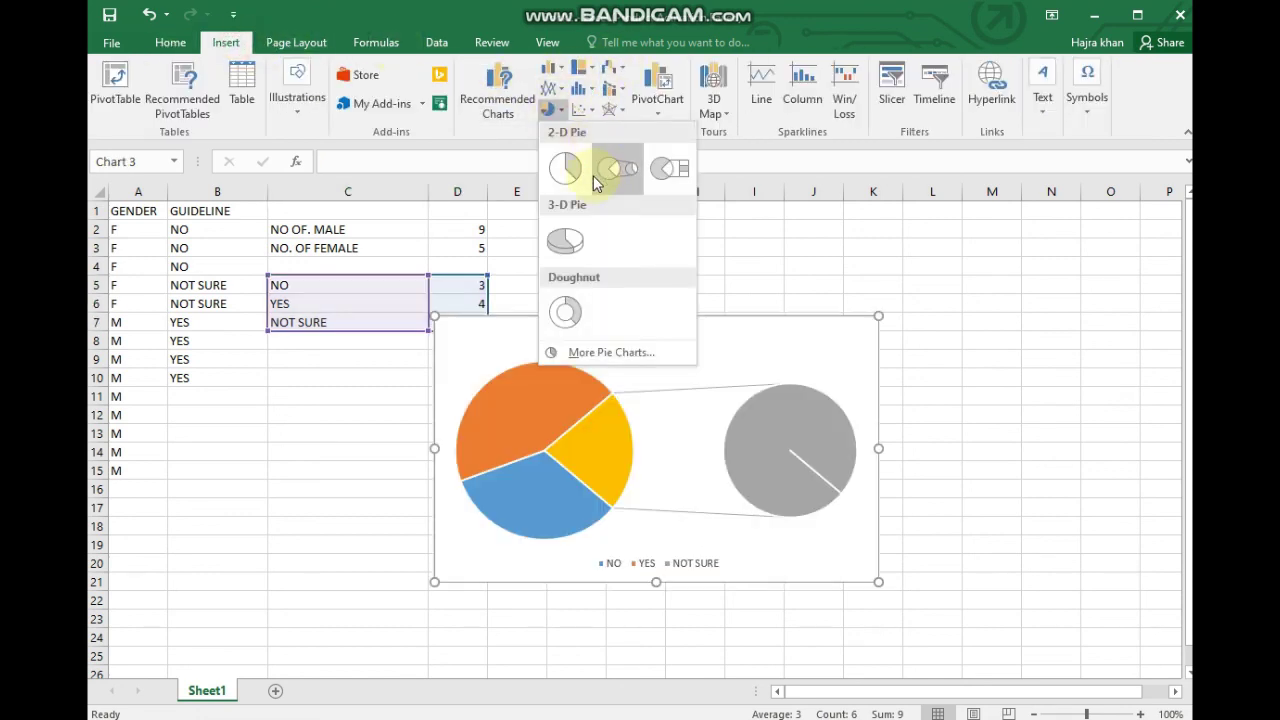
pyautogui.click(566, 170)
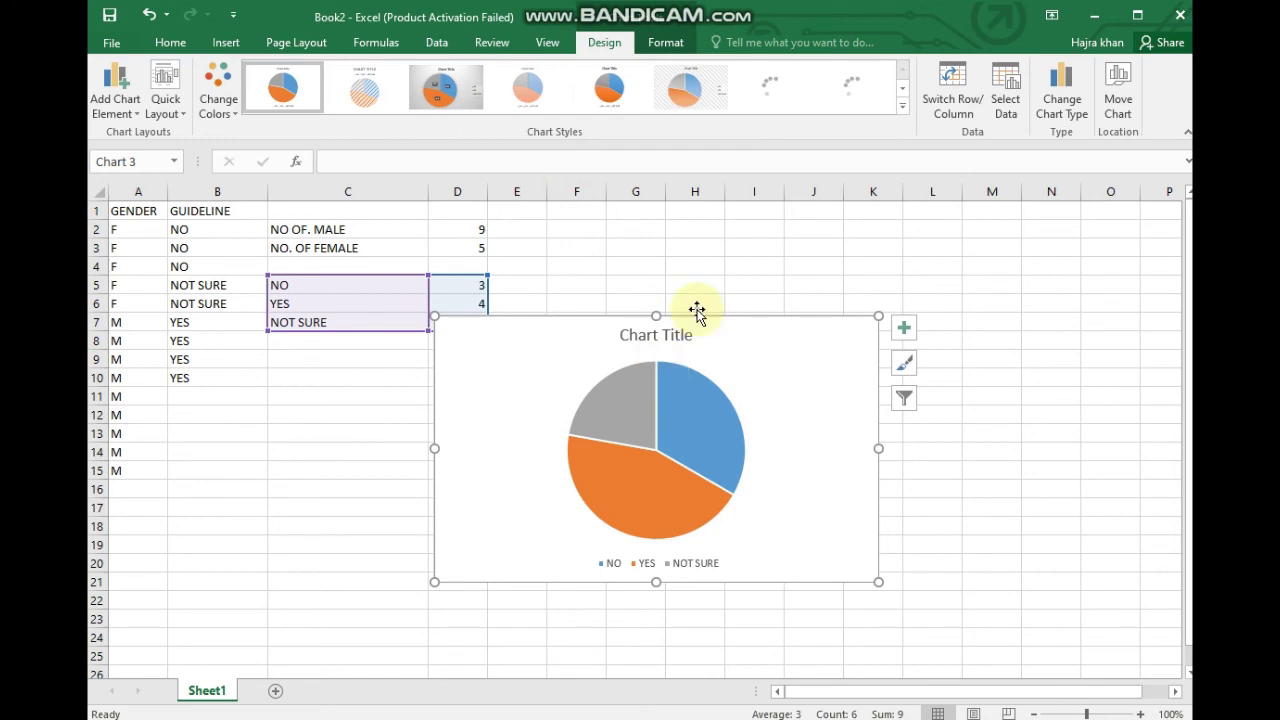
# Apply a shaded chart style, then switch the pie to the blue titled style.
pyautogui.click(688, 87)
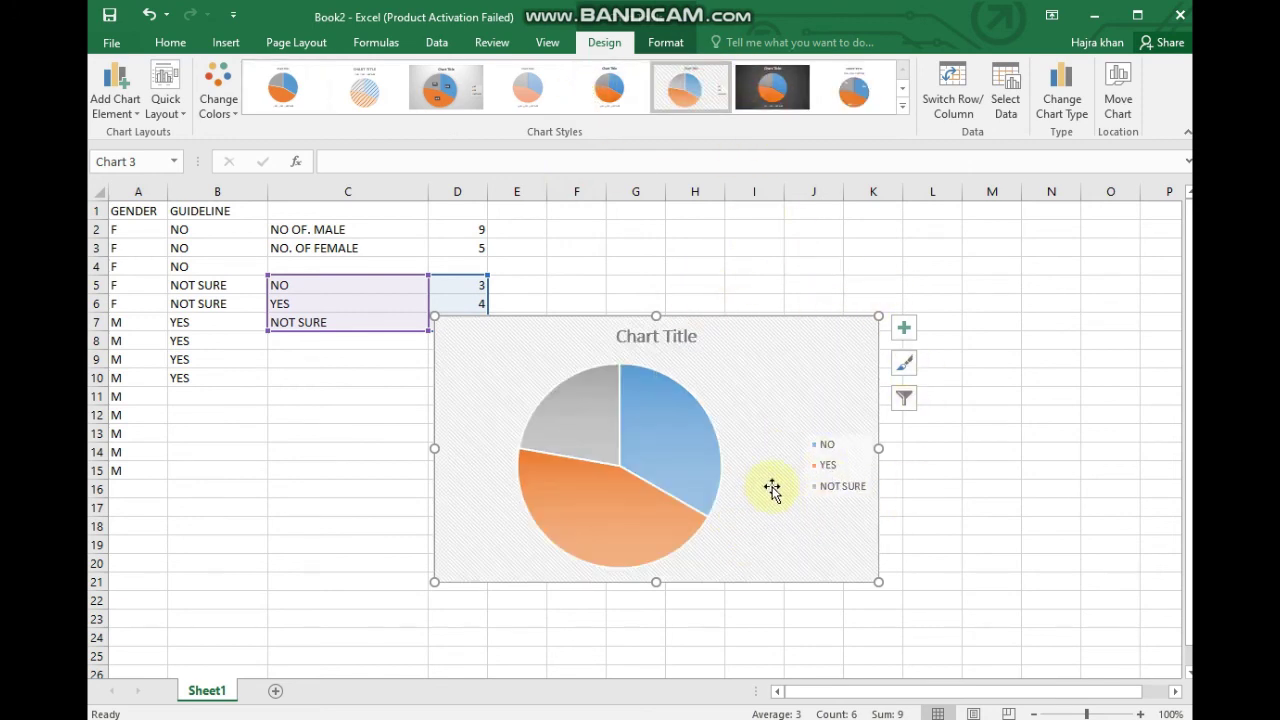
pyautogui.click(919, 371)
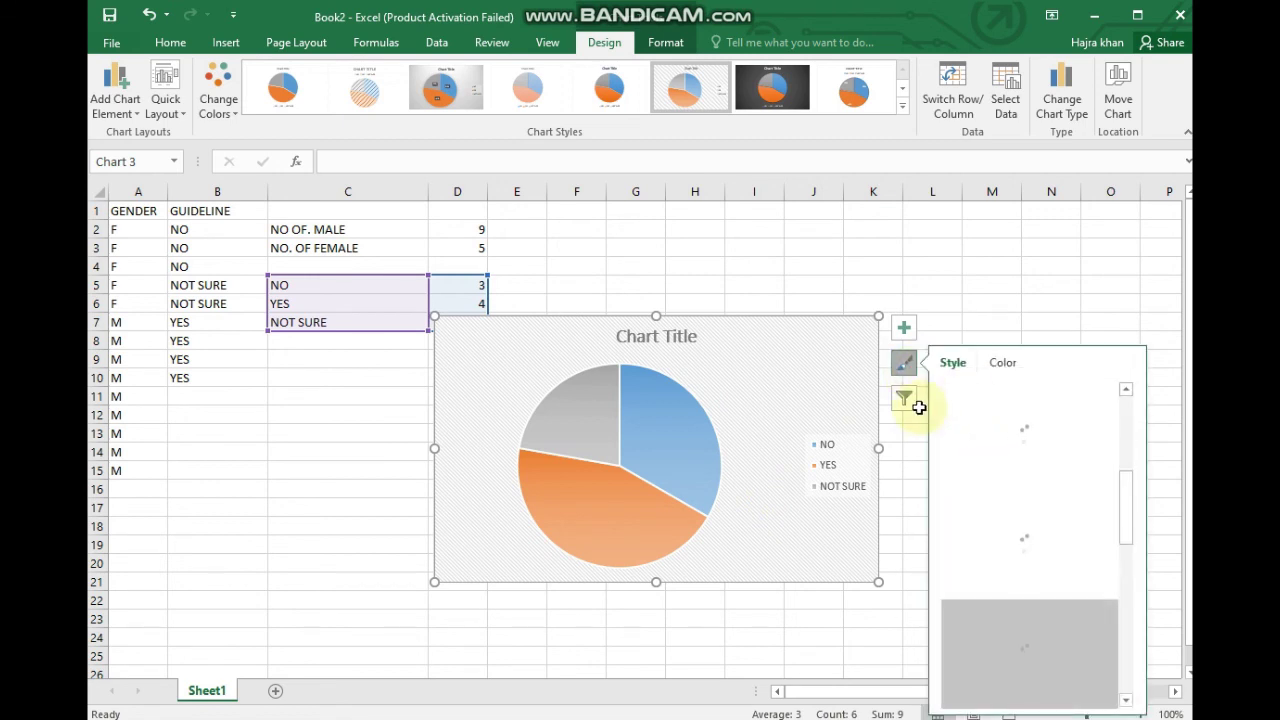
pyautogui.scroll(-5, 1015, 551)
pyautogui.click(1035, 429)
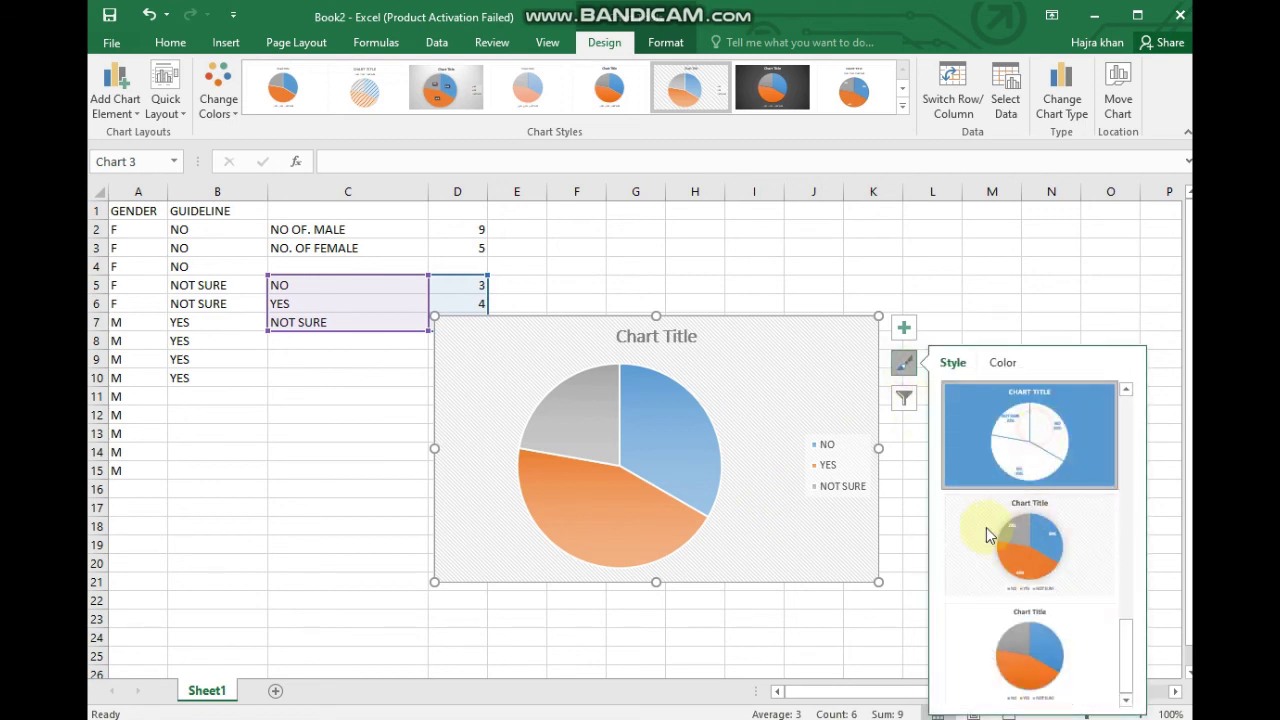